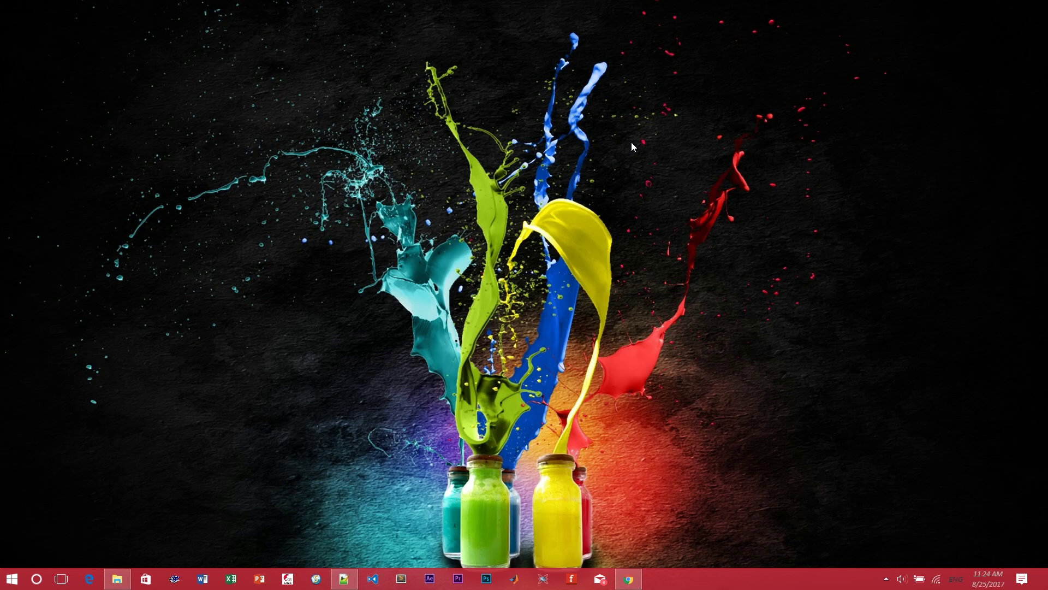
# - Refresh the desktop, then open the theme folder window and drag it into place
pyautogui.rightClick(419, 76)
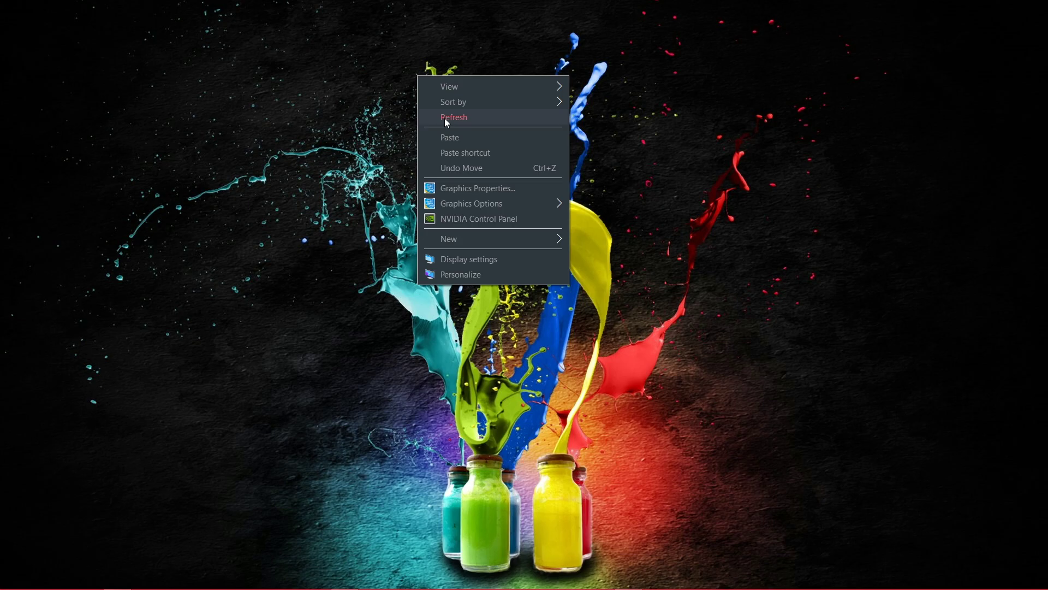
pyautogui.click(444, 118)
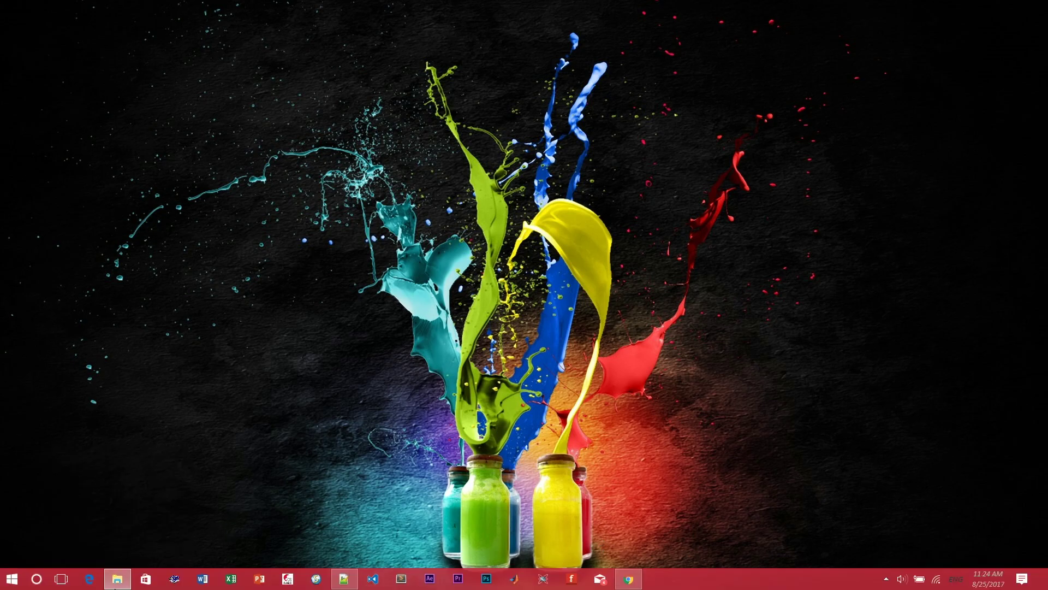
pyautogui.click(117, 579)
pyautogui.moveTo(249, 30); pyautogui.dragTo(426, 52)
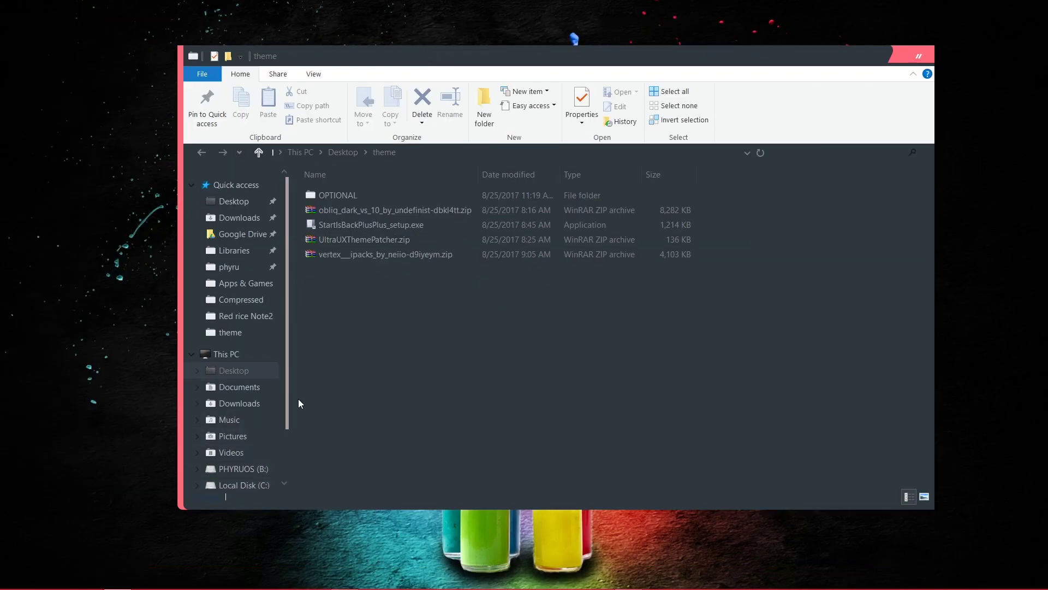
# - Open a second Explorer window at This PC and shift the theme folder window lower and right
pyautogui.press('super+e')
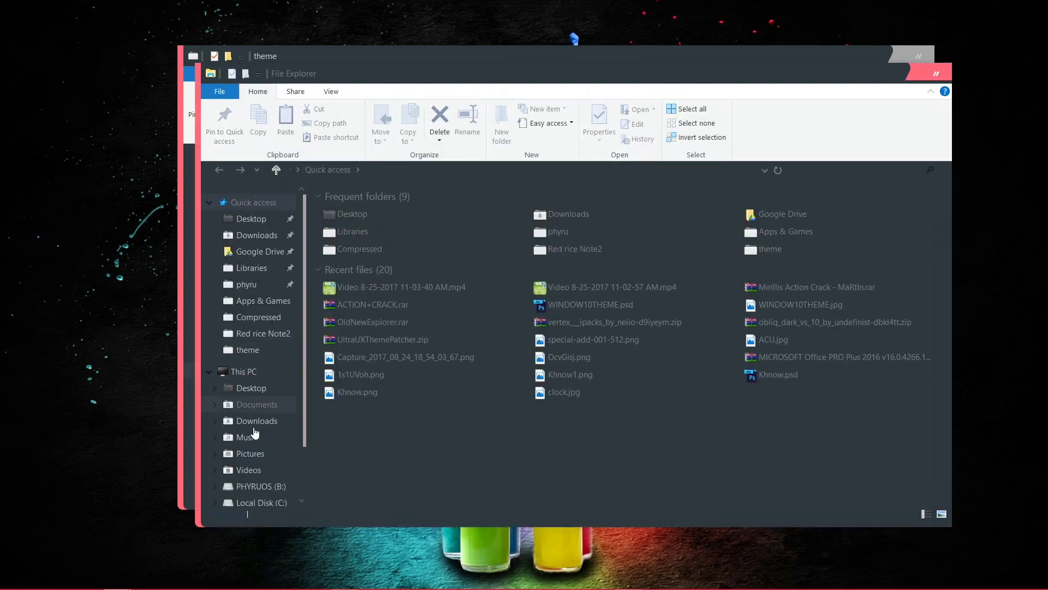
pyautogui.click(237, 373)
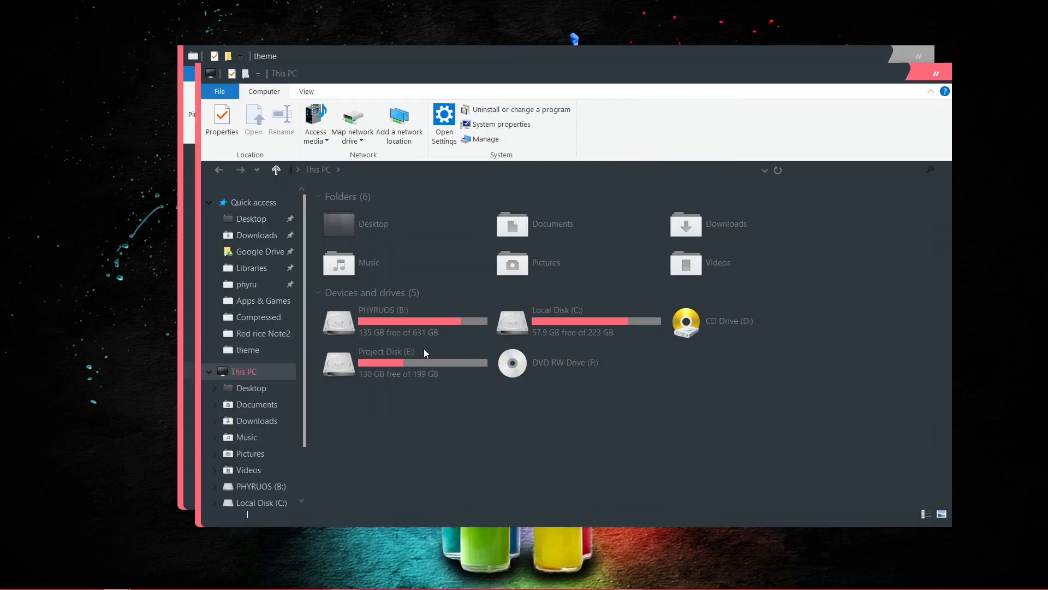
pyautogui.click(369, 58)
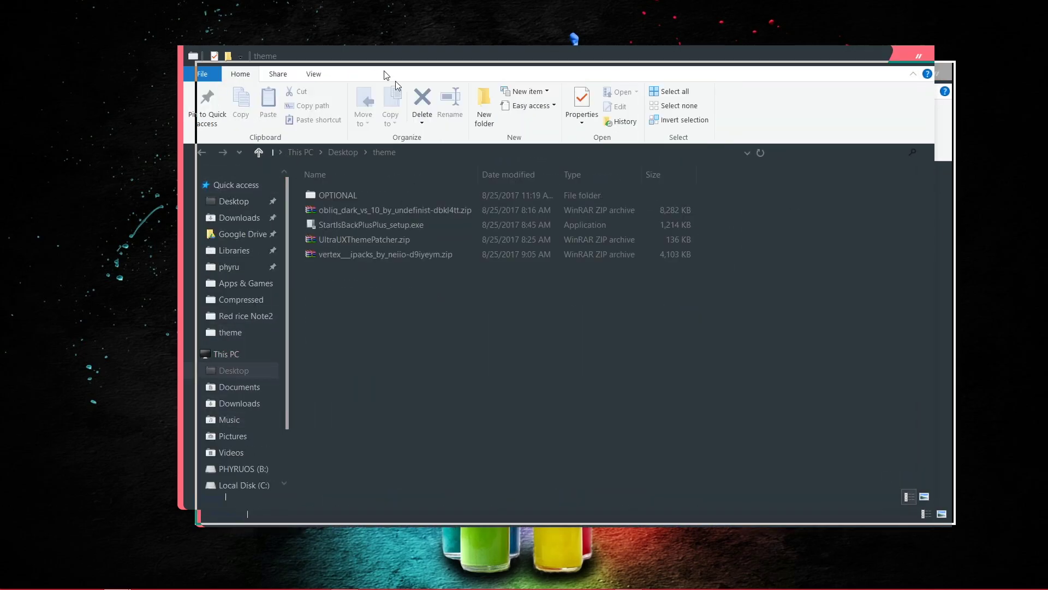
pyautogui.moveTo(426, 106); pyautogui.dragTo(432, 167)
pyautogui.click(395, 81)
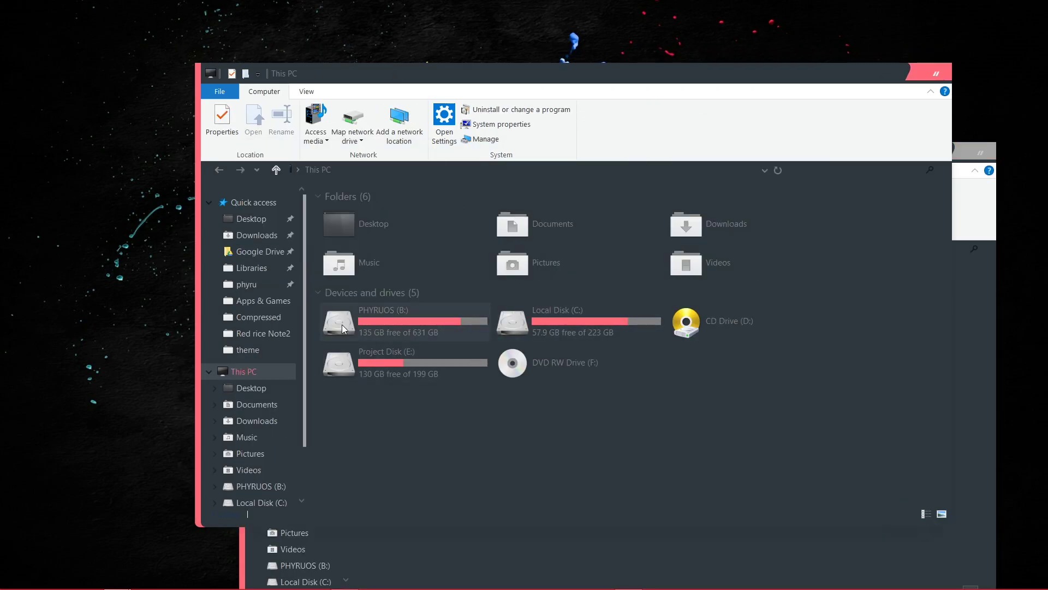
# - Open and dismiss the Start menu, then move the This PC window up and left
pyautogui.moveTo(307, 588)
pyautogui.click(12, 578)
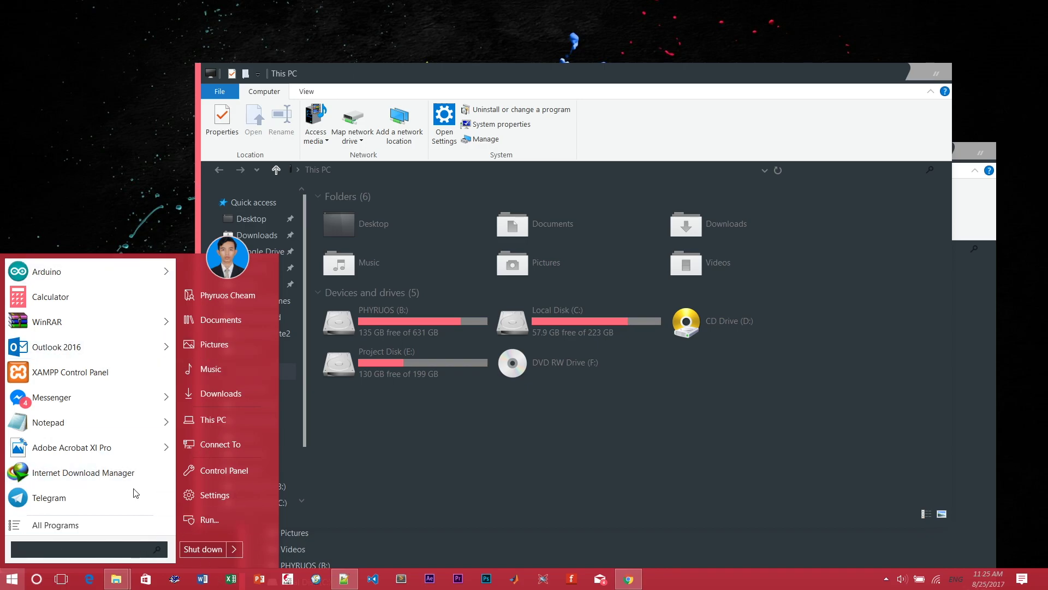
pyautogui.moveTo(113, 442)
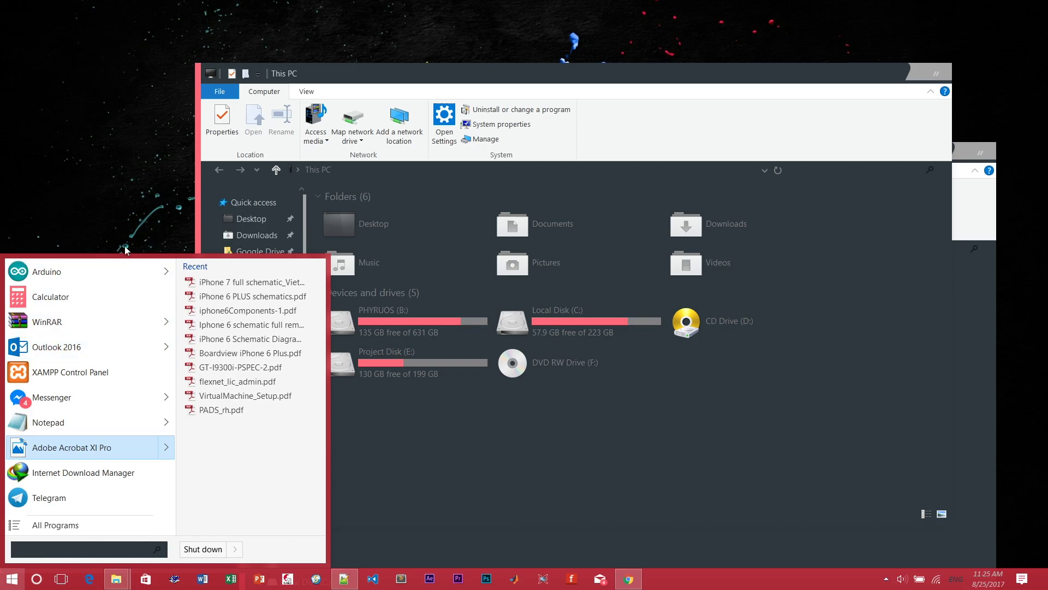
pyautogui.click(579, 176)
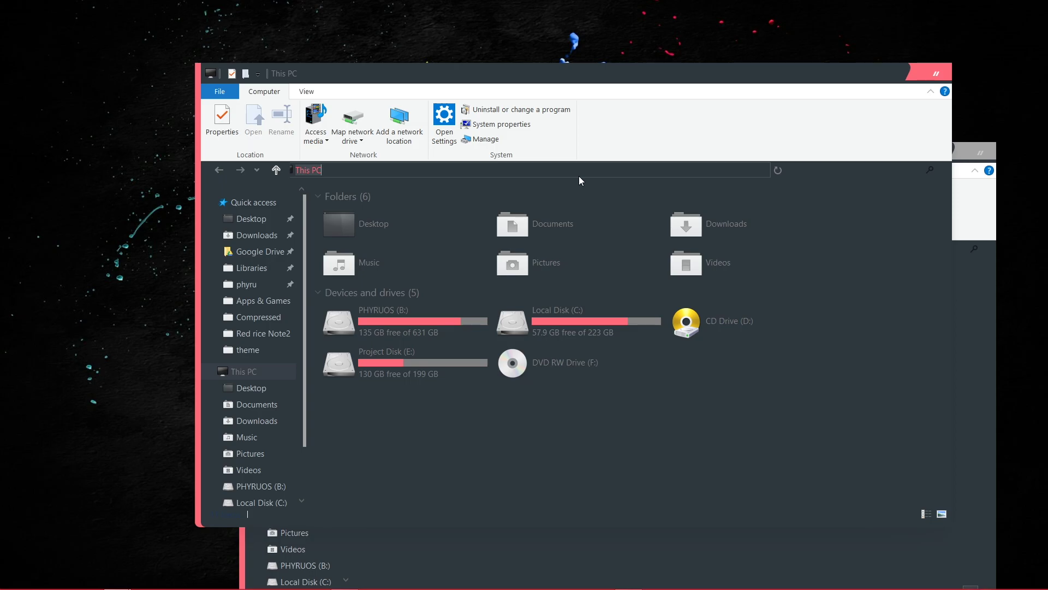
pyautogui.moveTo(715, 77); pyautogui.dragTo(640, 48)
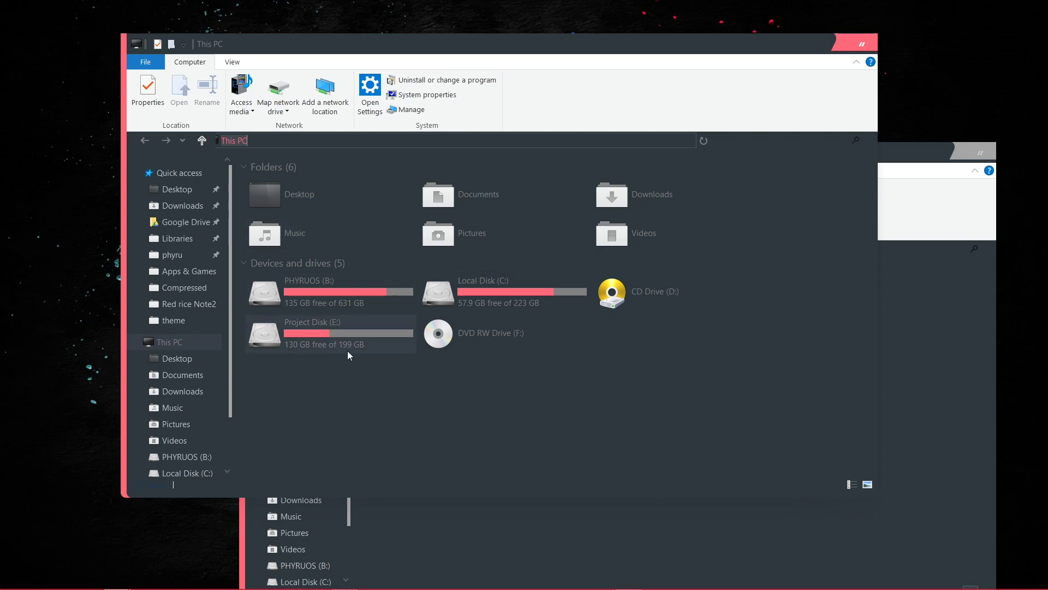
pyautogui.moveTo(347, 352)
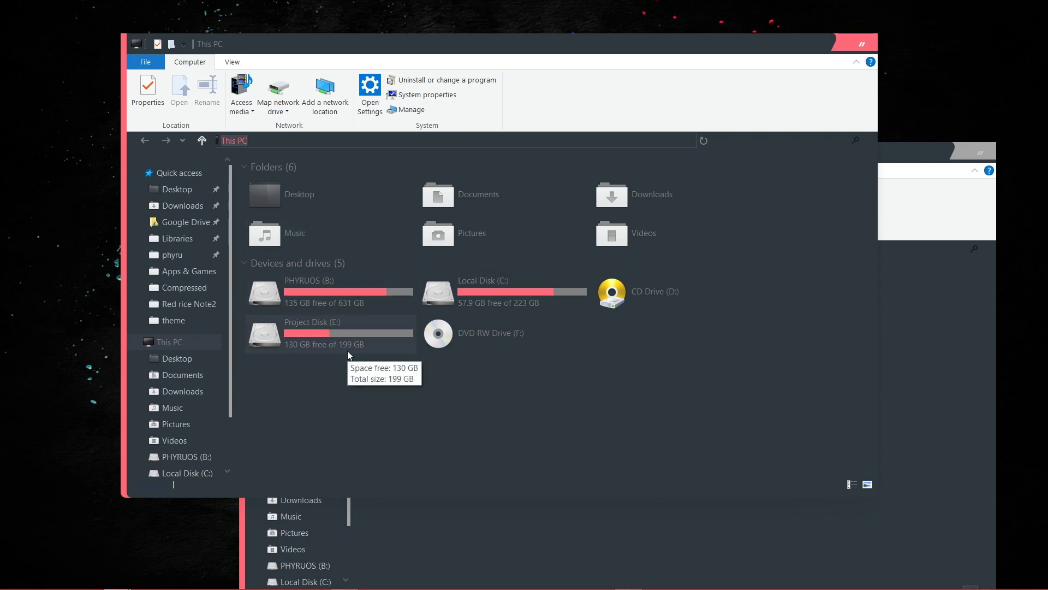
# - Bring Chrome forward, view the OBLIQ DARK page and cancel the duplicate download prompt
pyautogui.moveTo(385, 584)
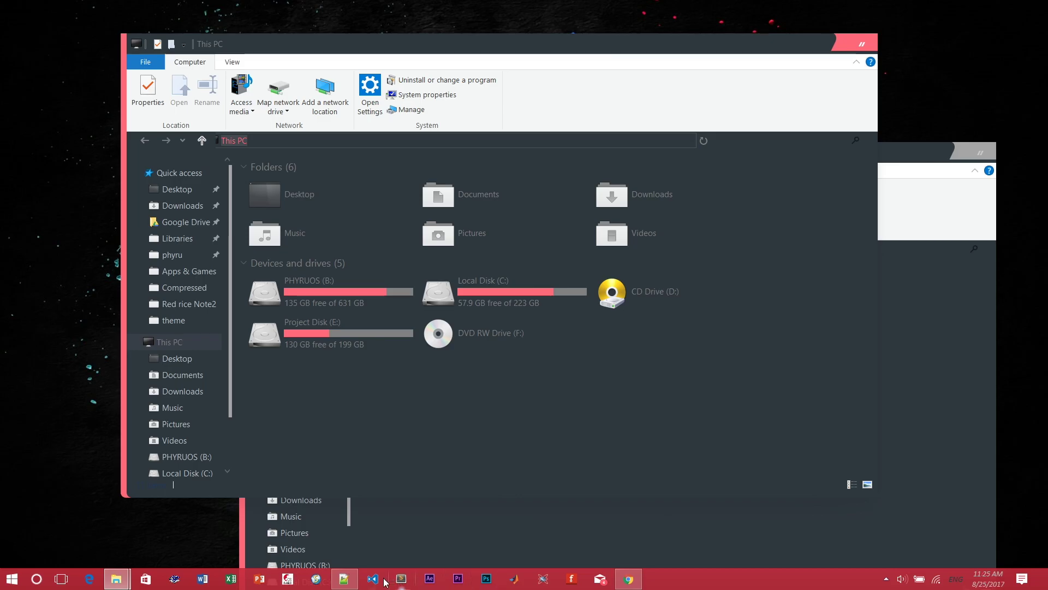
pyautogui.click(629, 578)
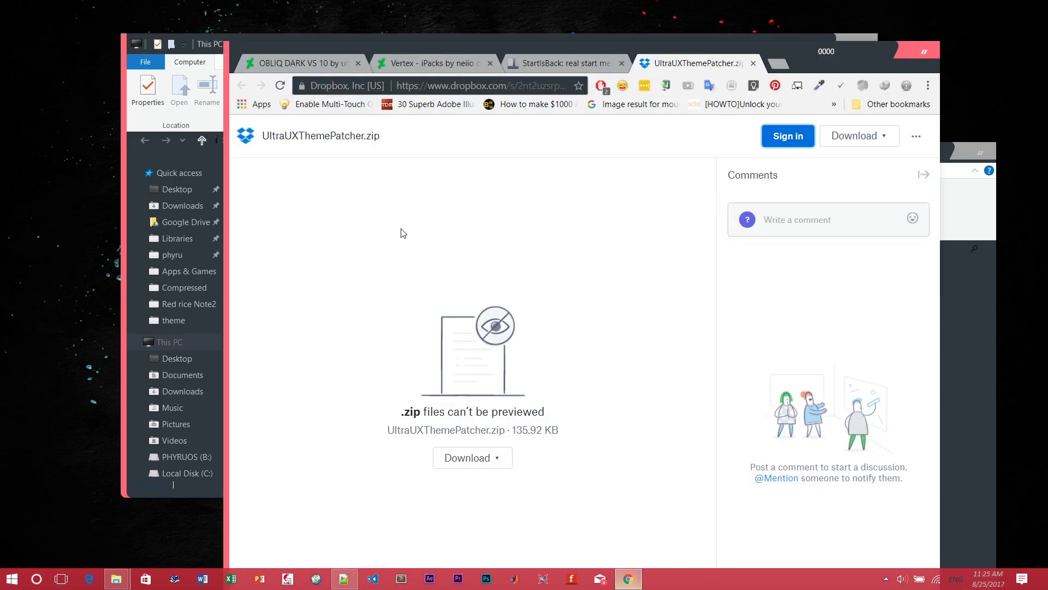
pyautogui.click(296, 61)
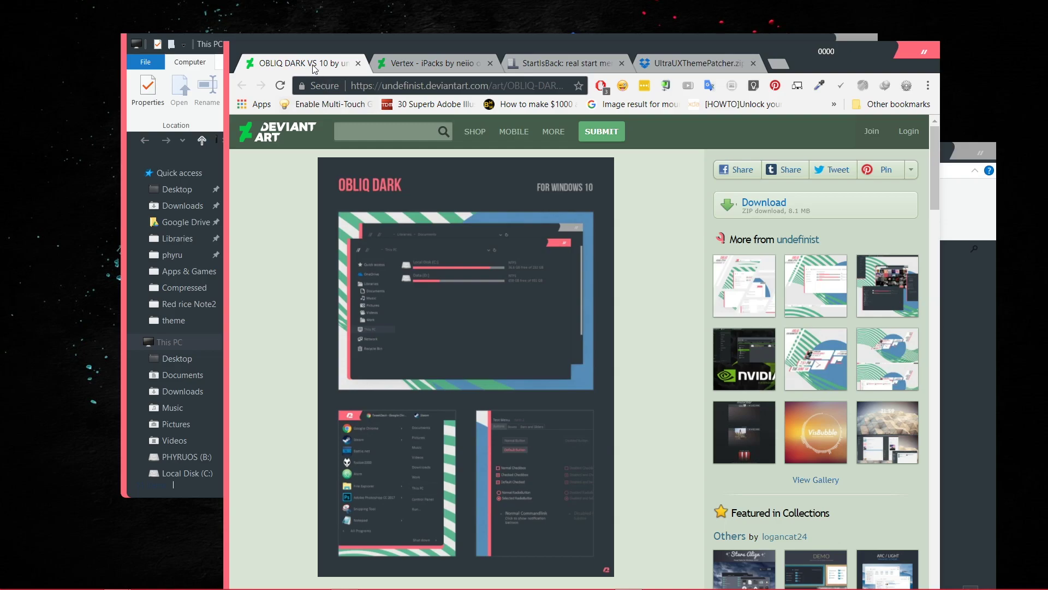
pyautogui.scroll(-5, 368, 282)
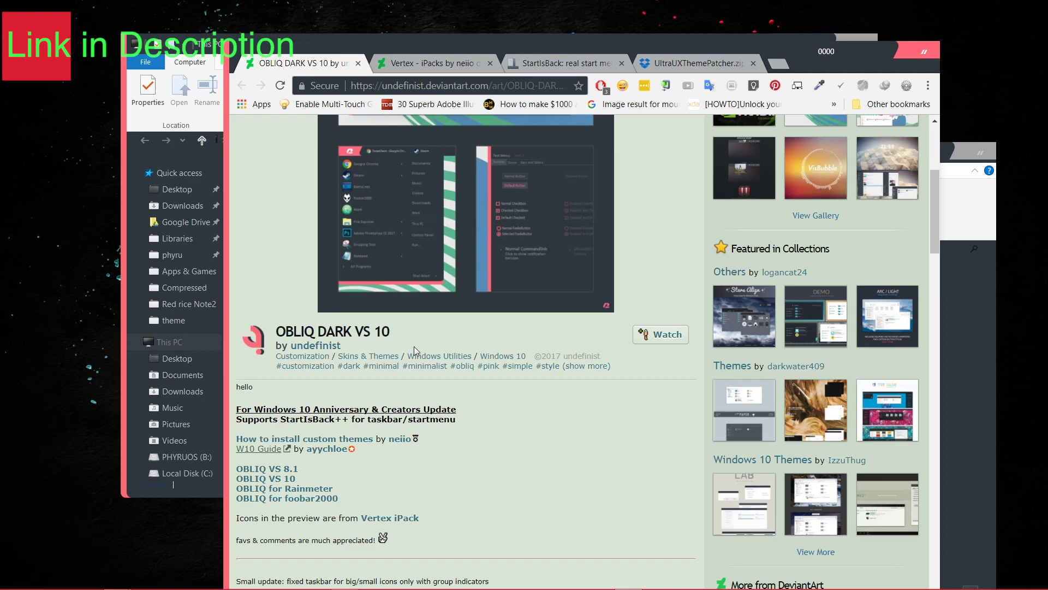
pyautogui.scroll(5, 773, 346)
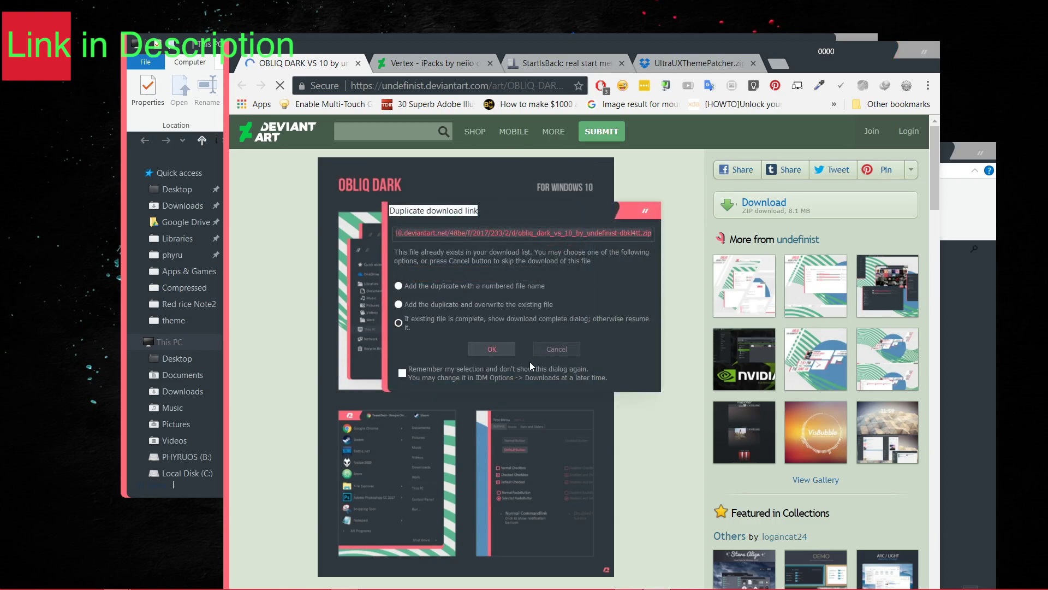
pyautogui.click(554, 351)
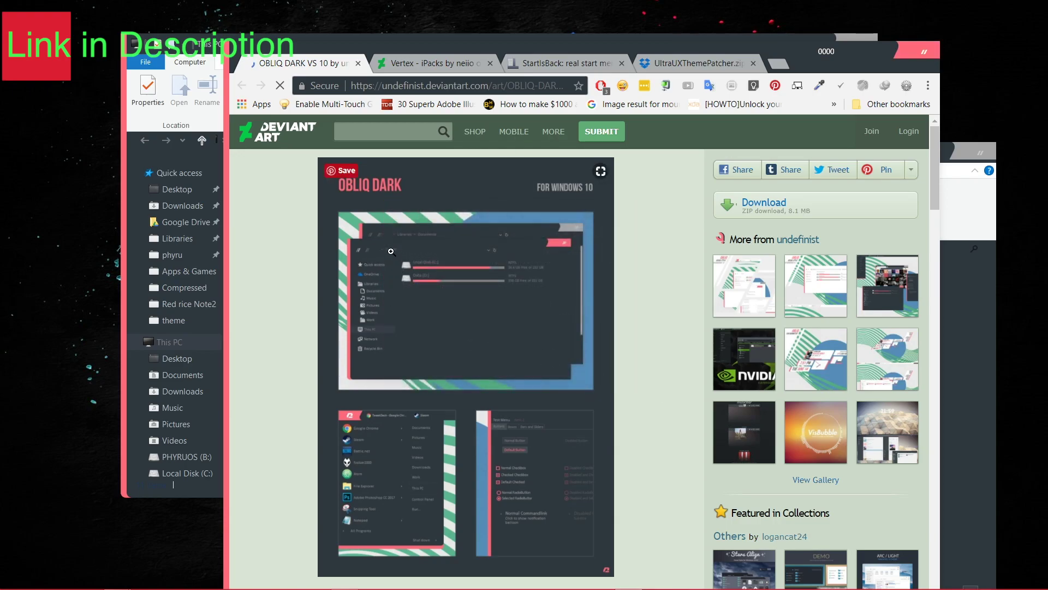
# - Compare the OBLIQ DARK and Vertex - iPacks tabs, ending on Vertex with the browser maximized
pyautogui.click(446, 65)
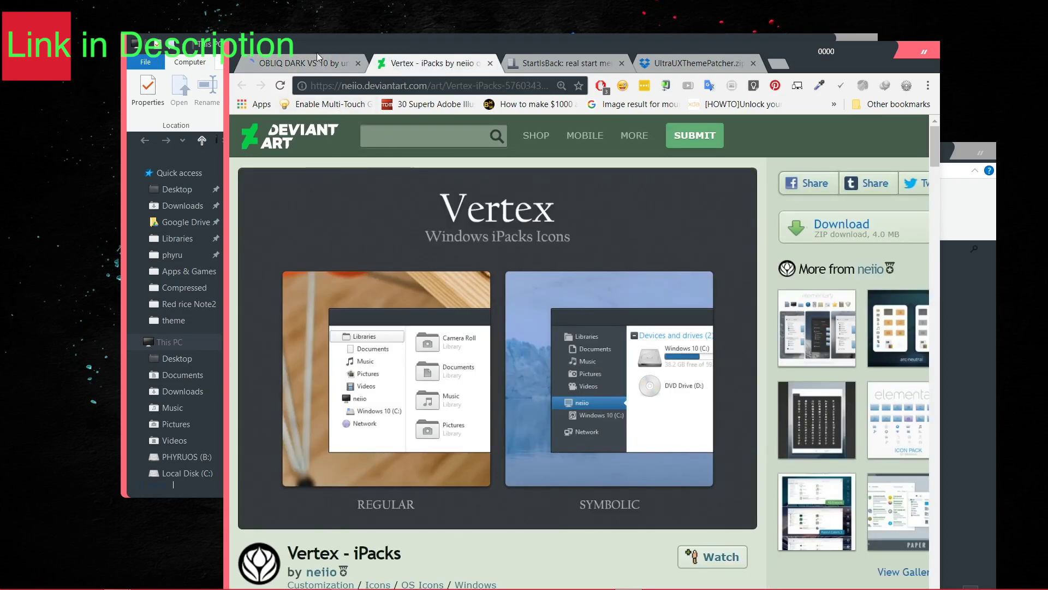
pyautogui.click(322, 65)
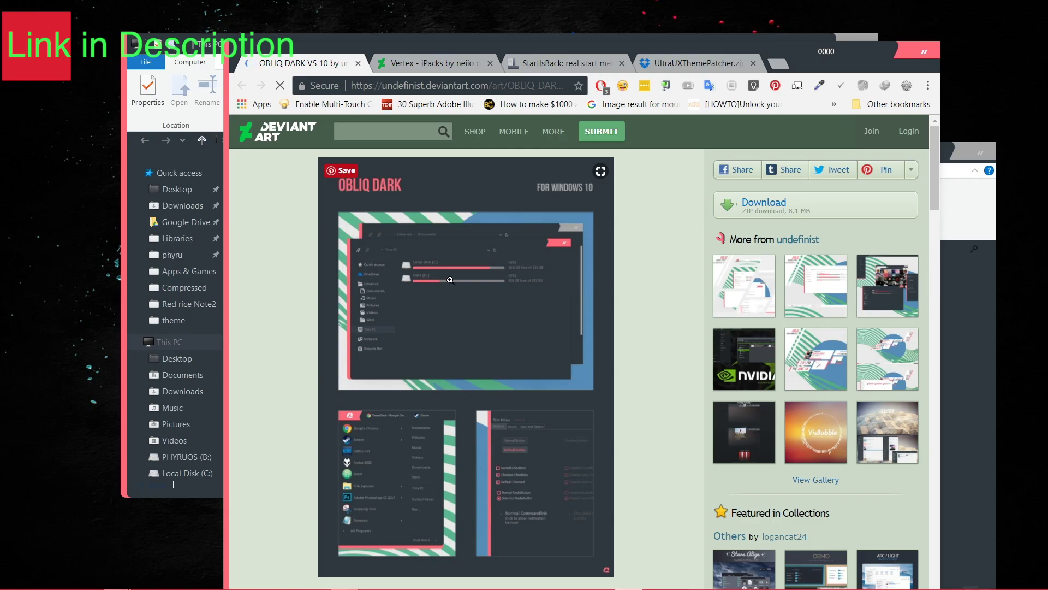
pyautogui.scroll(-5, 449, 346)
pyautogui.scroll(5, 449, 347)
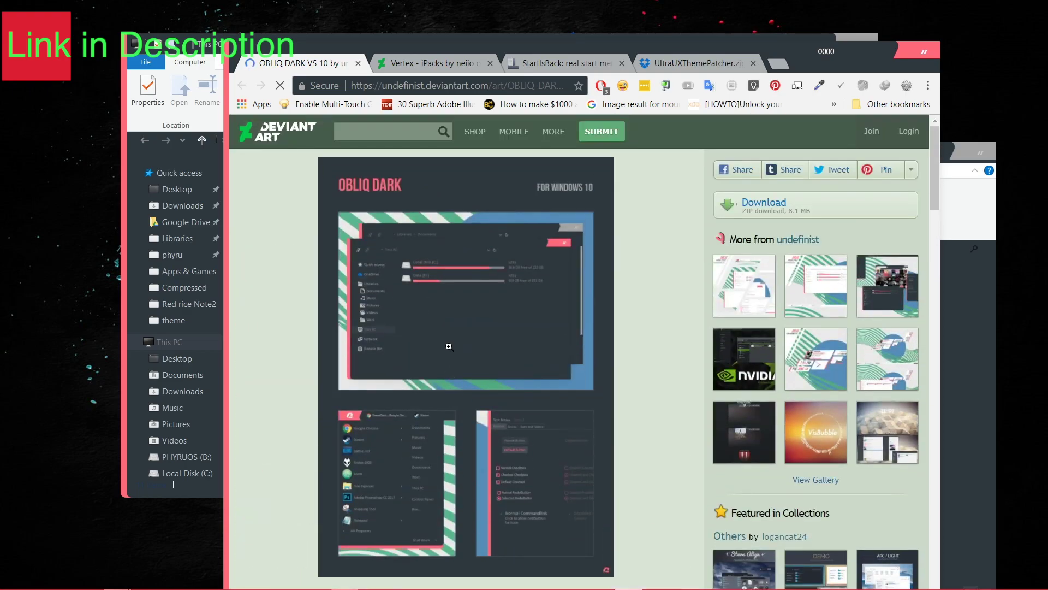
pyautogui.click(429, 62)
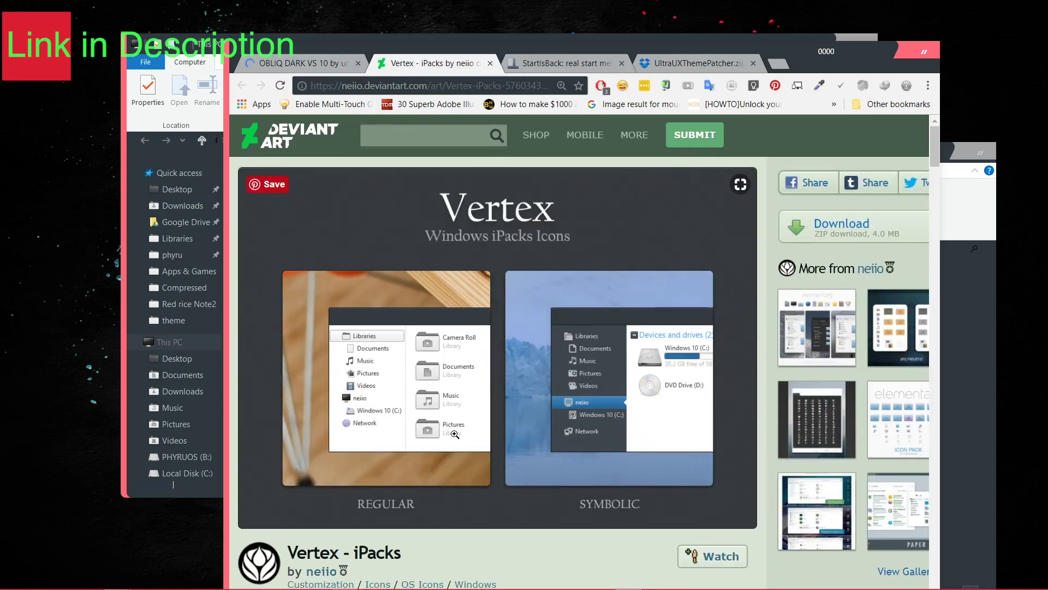
pyautogui.scroll(-2, 454, 434)
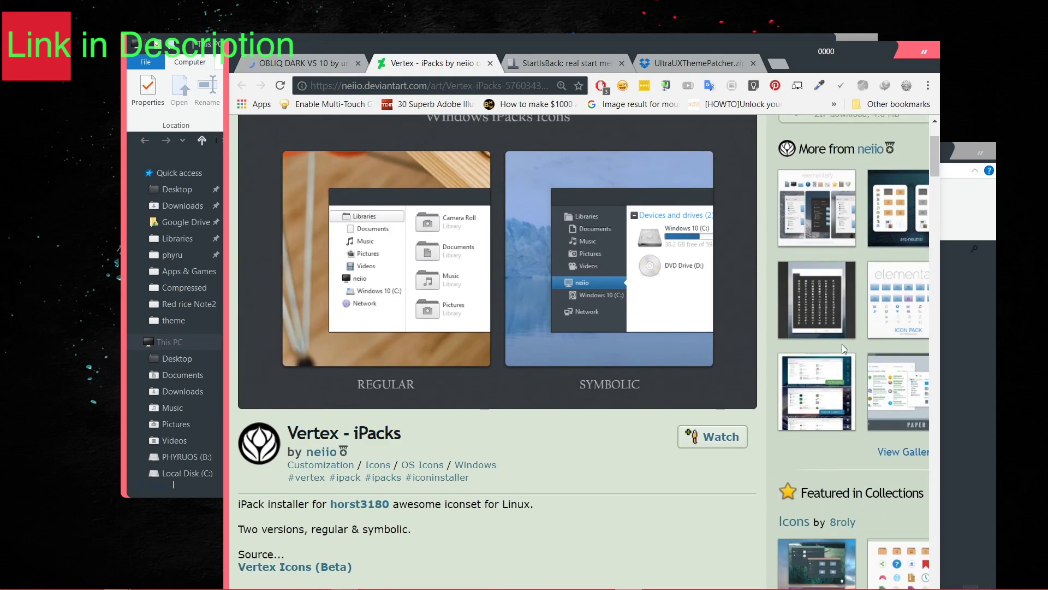
pyautogui.scroll(2, 533, 278)
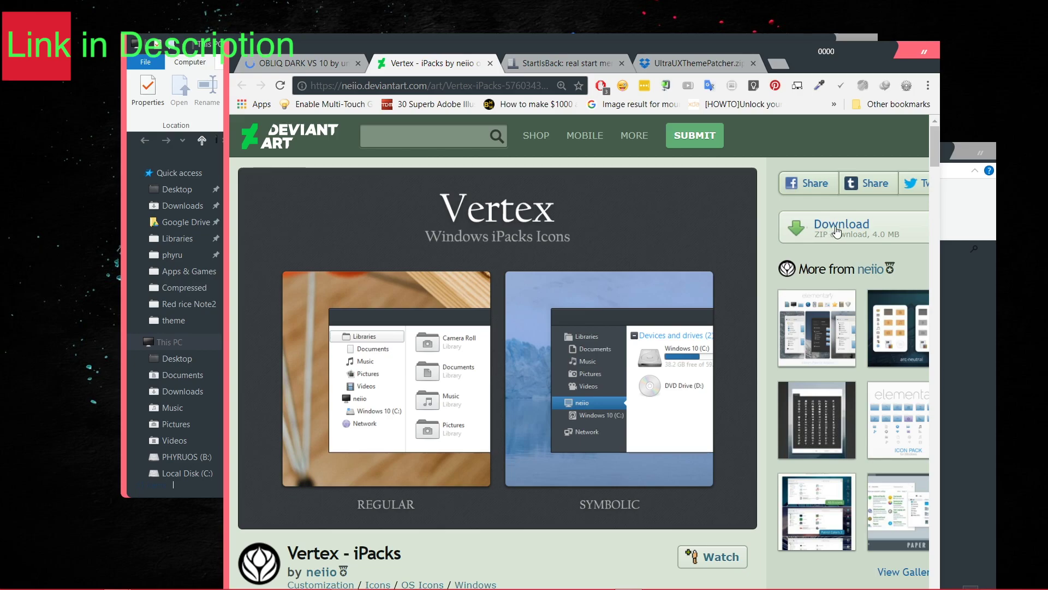
pyautogui.click(898, 52)
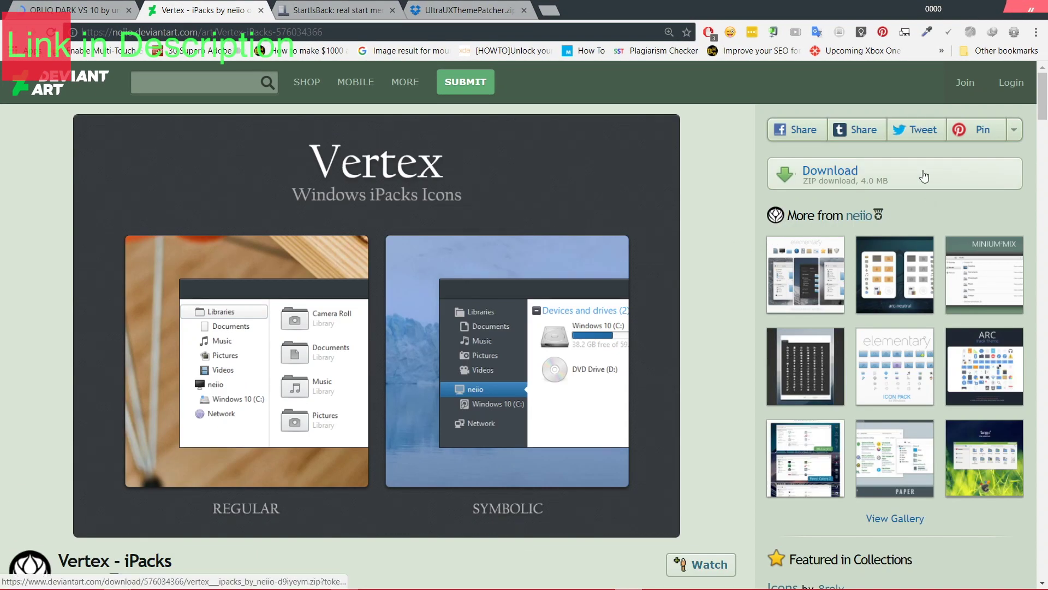
# - Browse the StartIsBack site, then switch to the UltraUXThemePatcher.zip Dropbox tab
pyautogui.click(345, 11)
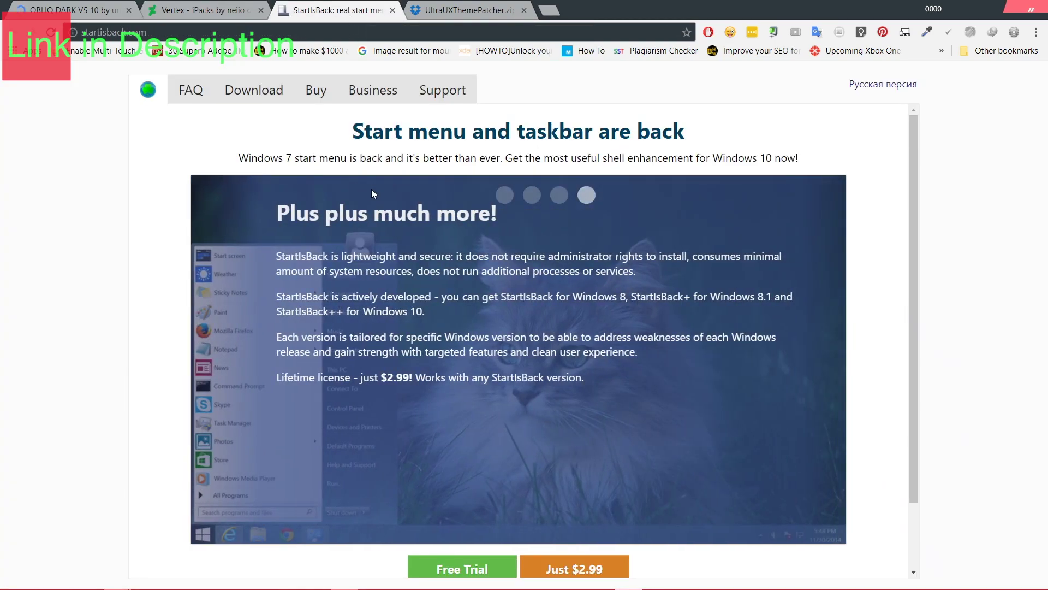
pyautogui.scroll(-2, 464, 570)
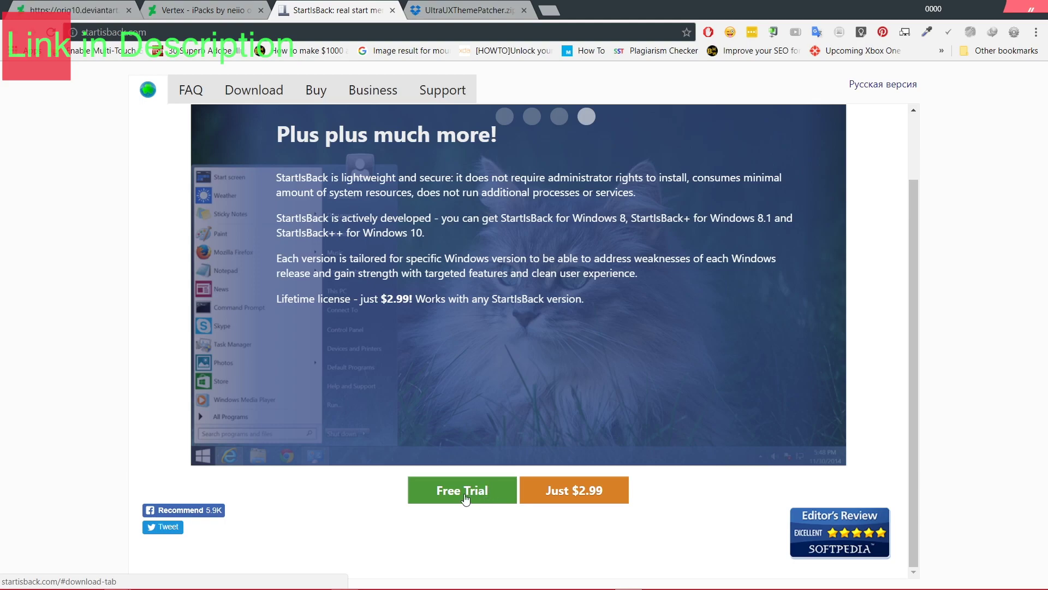
pyautogui.moveTo(461, 587)
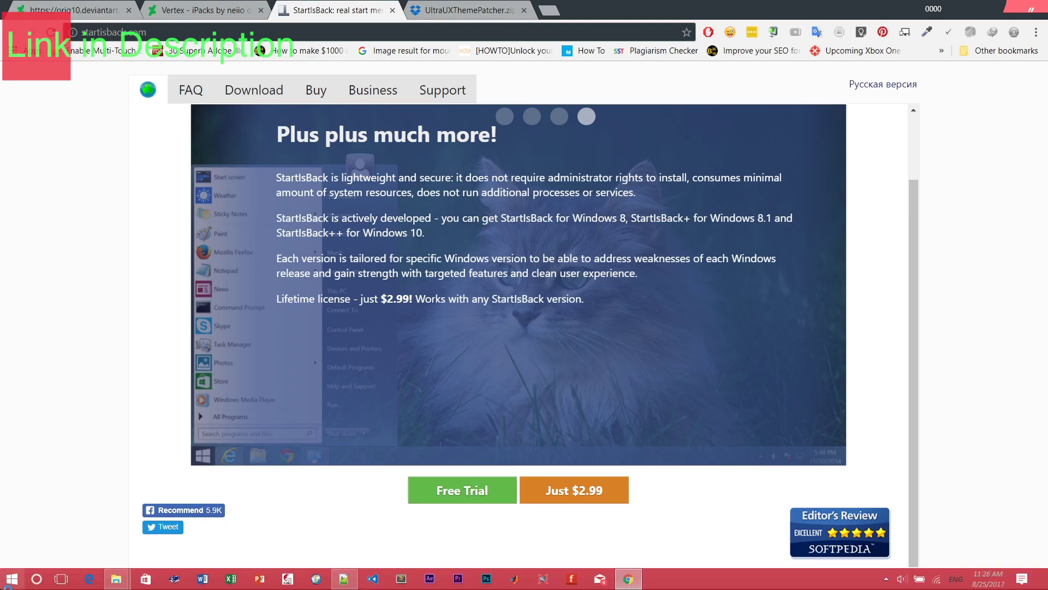
pyautogui.click(11, 578)
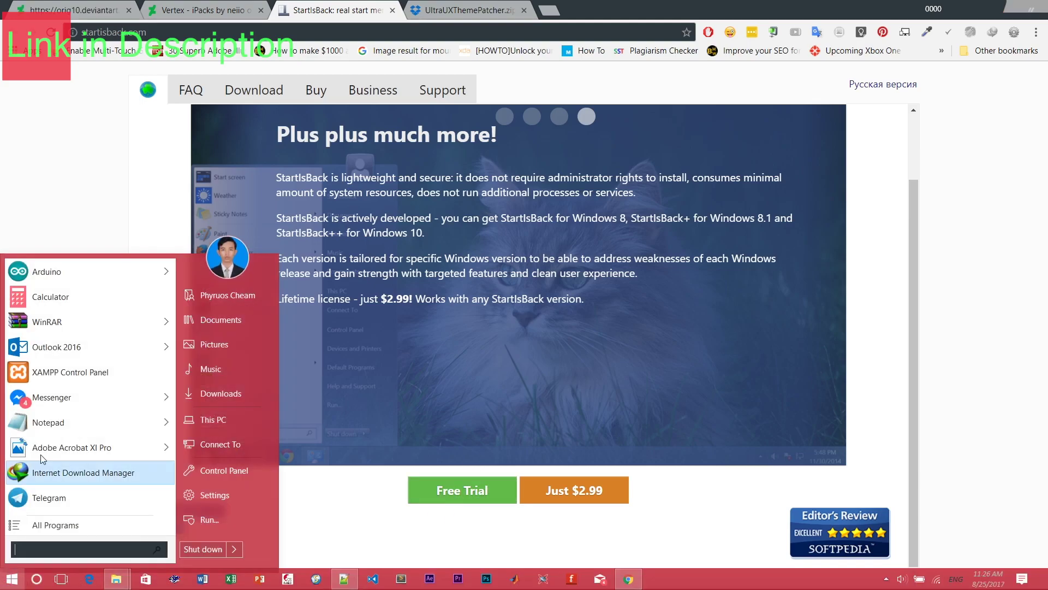
pyautogui.moveTo(111, 315)
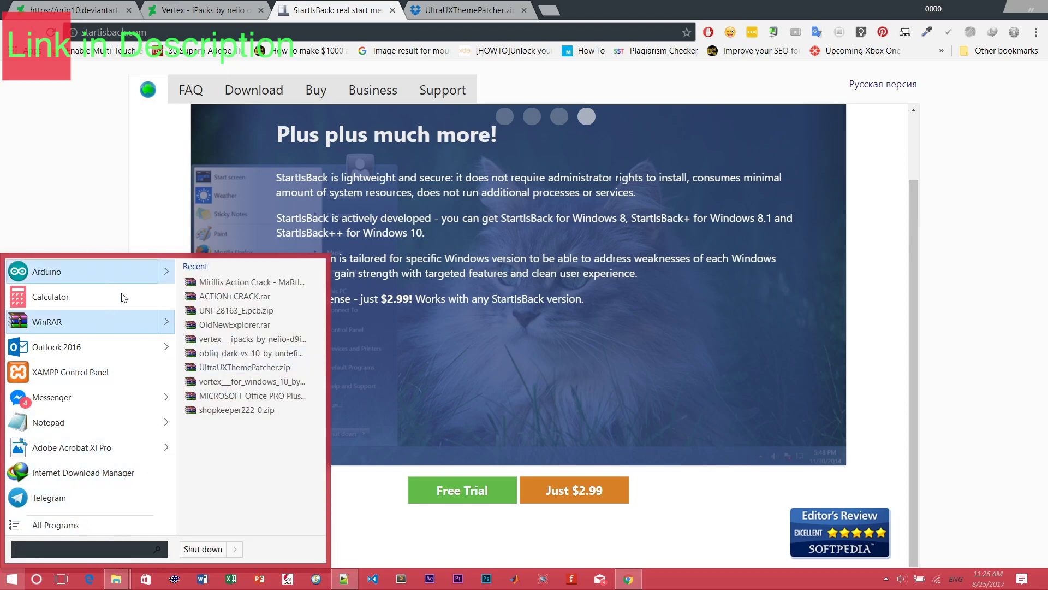
pyautogui.click(88, 153)
pyautogui.click(13, 579)
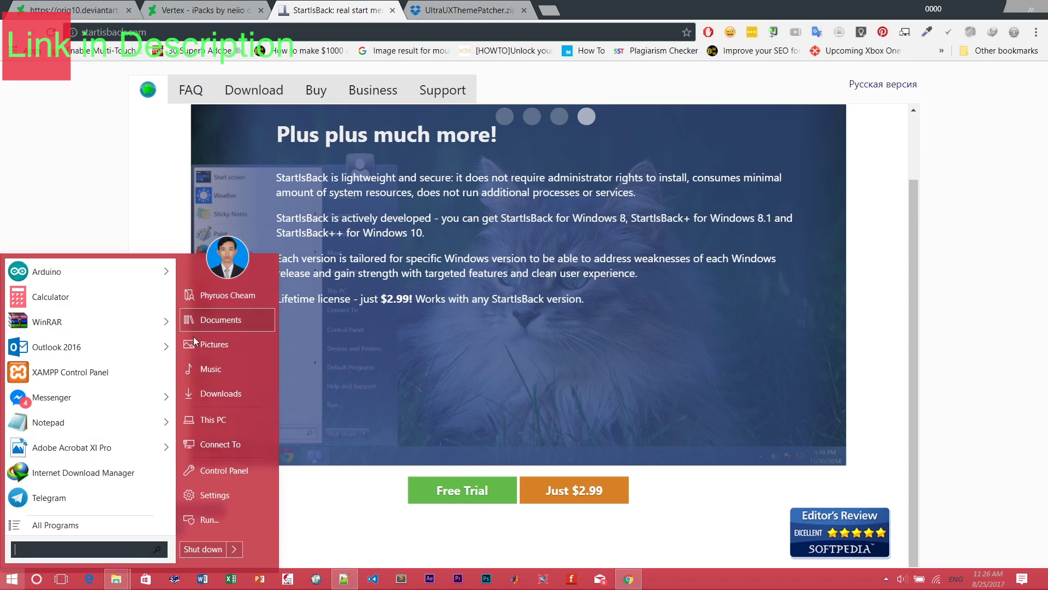
pyautogui.click(495, 423)
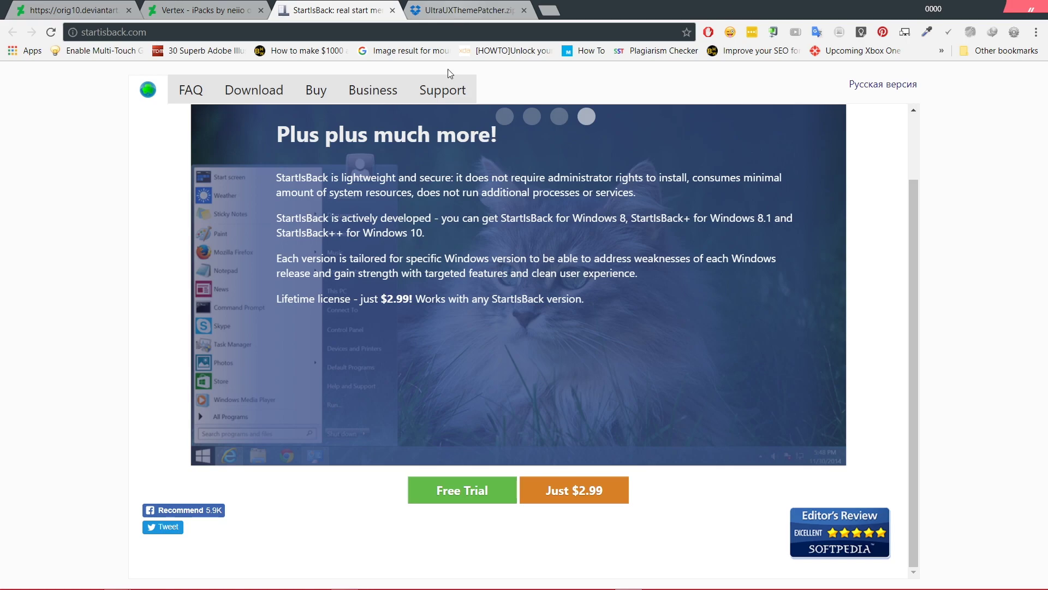
pyautogui.click(430, 4)
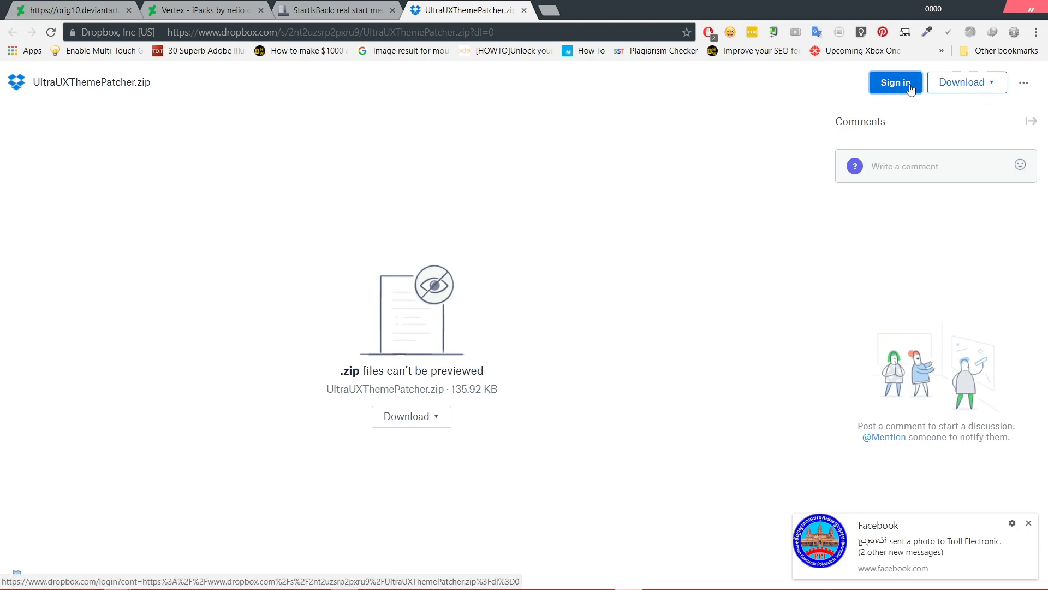
# - Request a direct download of UltraUXThemePatcher.zip without an account and cancel the IDM prompt
pyautogui.click(972, 91)
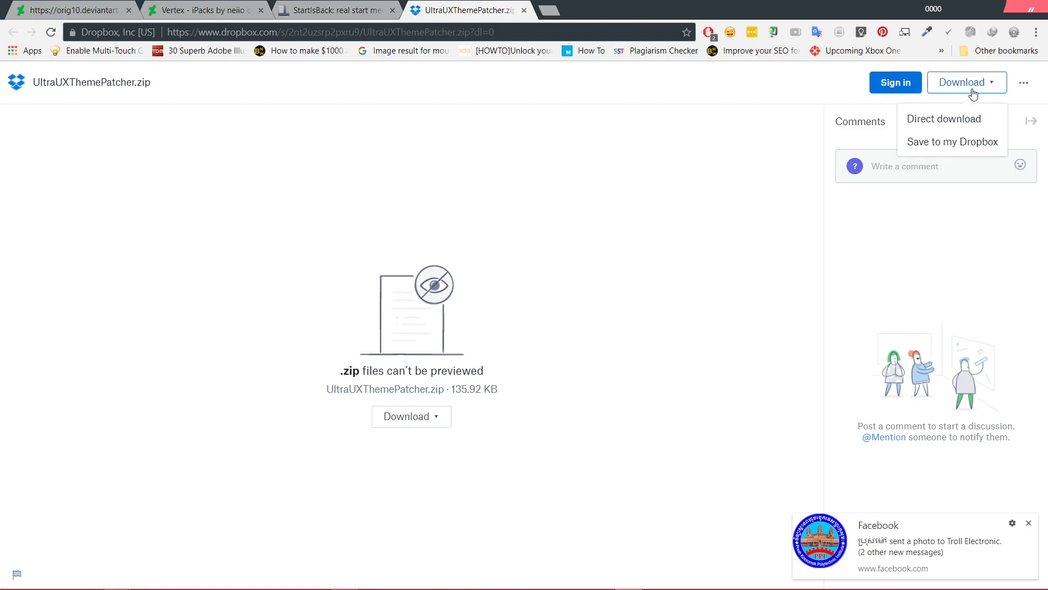
pyautogui.click(928, 124)
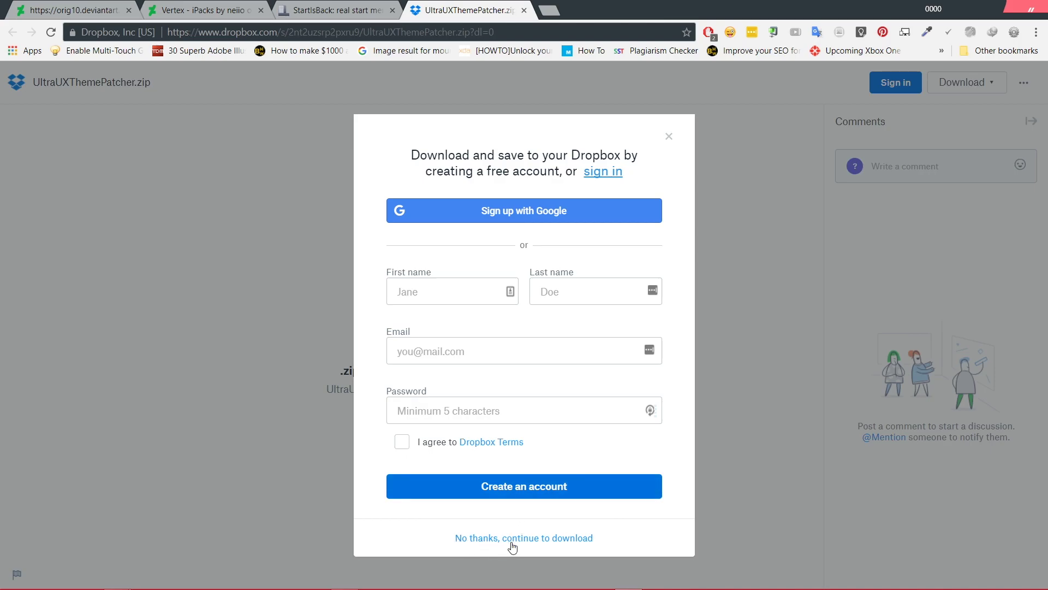
pyautogui.click(540, 539)
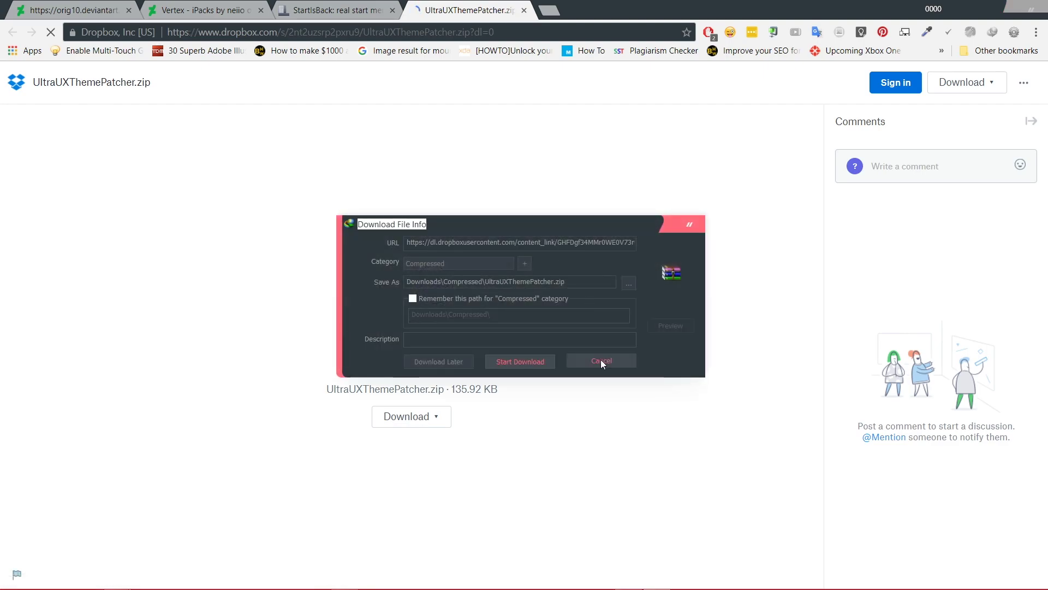
pyautogui.click(601, 360)
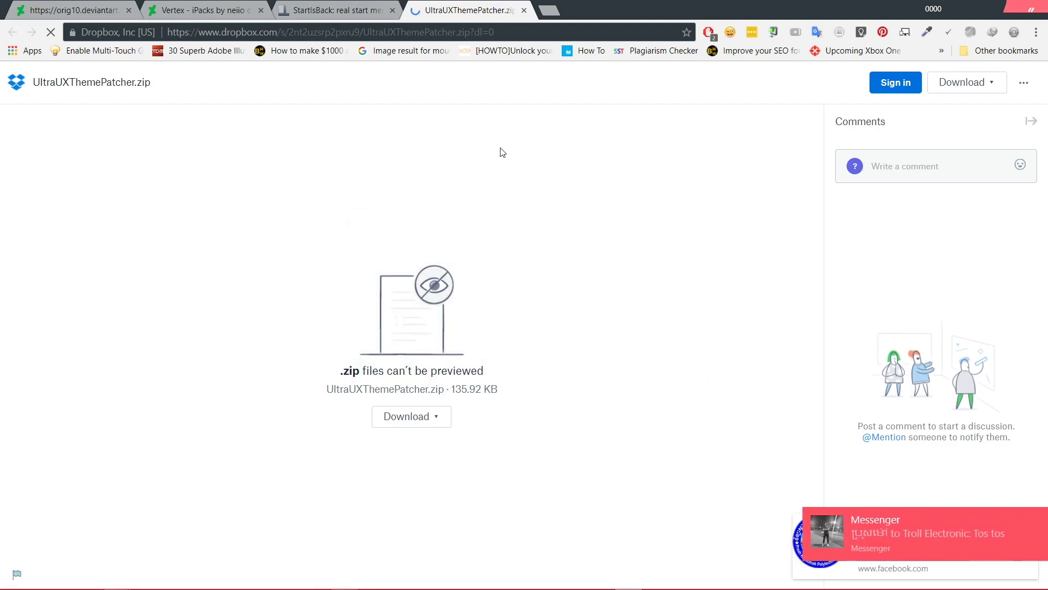
# - Return to the StartIsBack tab, minimize the browser and open File Explorer at This PC
pyautogui.click(361, 6)
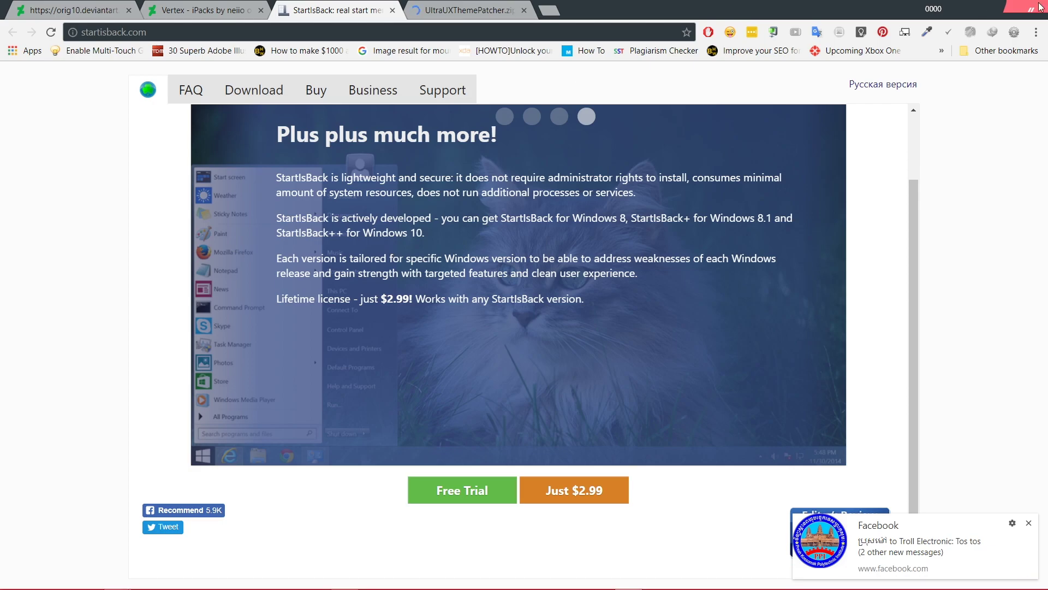
pyautogui.click(872, 6)
pyautogui.press('super+e')
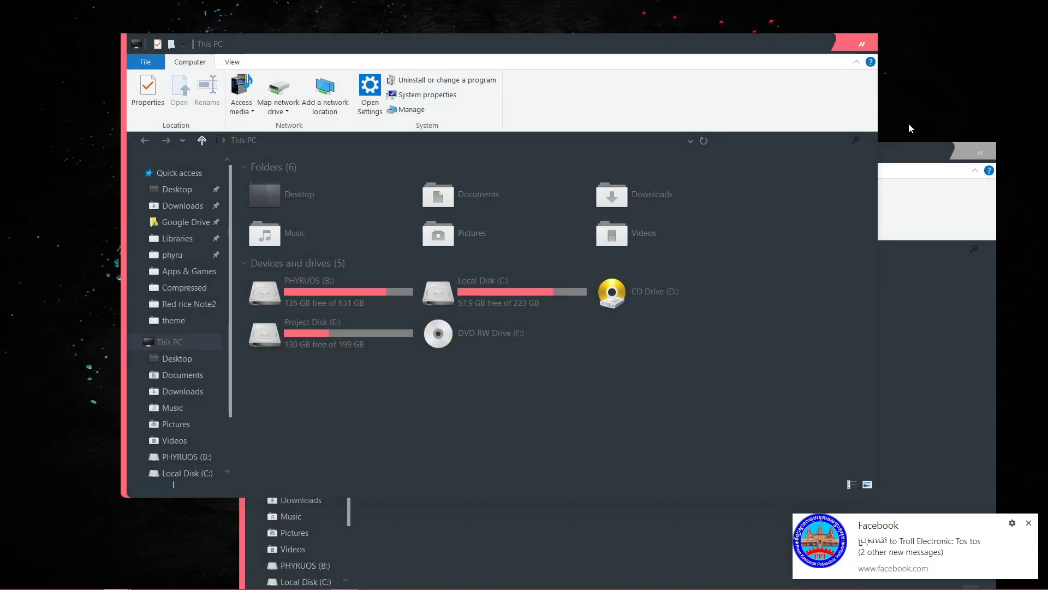
# - Close the extra This PC window, reposition the theme window and right-click UltraUXThemePatcher.zip
pyautogui.click(862, 44)
pyautogui.moveTo(600, 150); pyautogui.dragTo(444, 49)
pyautogui.moveTo(305, 350); pyautogui.dragTo(232, 192)
pyautogui.click(233, 192)
pyautogui.moveTo(300, 302); pyautogui.dragTo(240, 209)
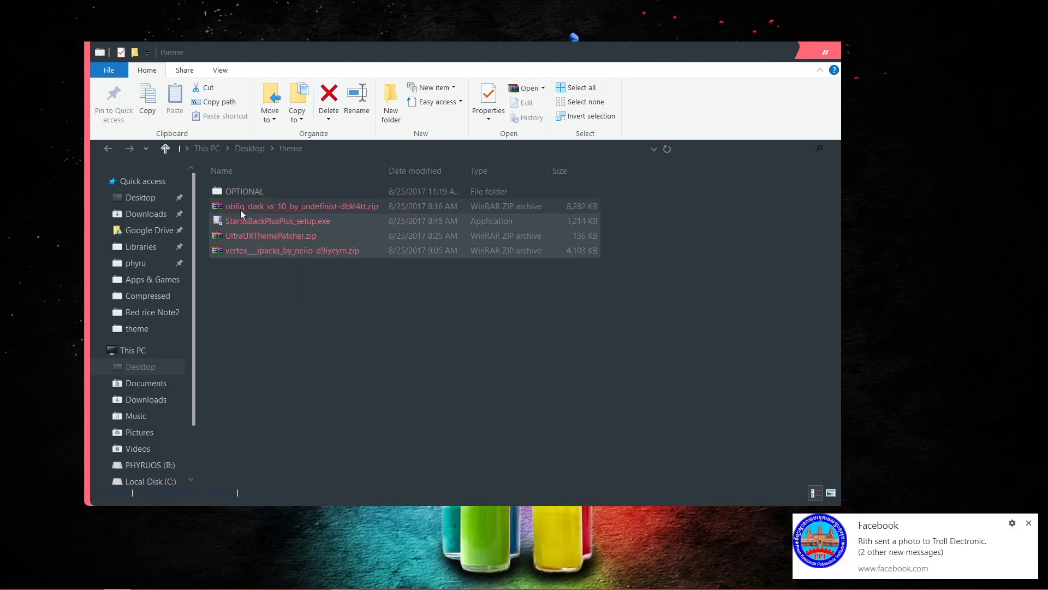
pyautogui.click(280, 300)
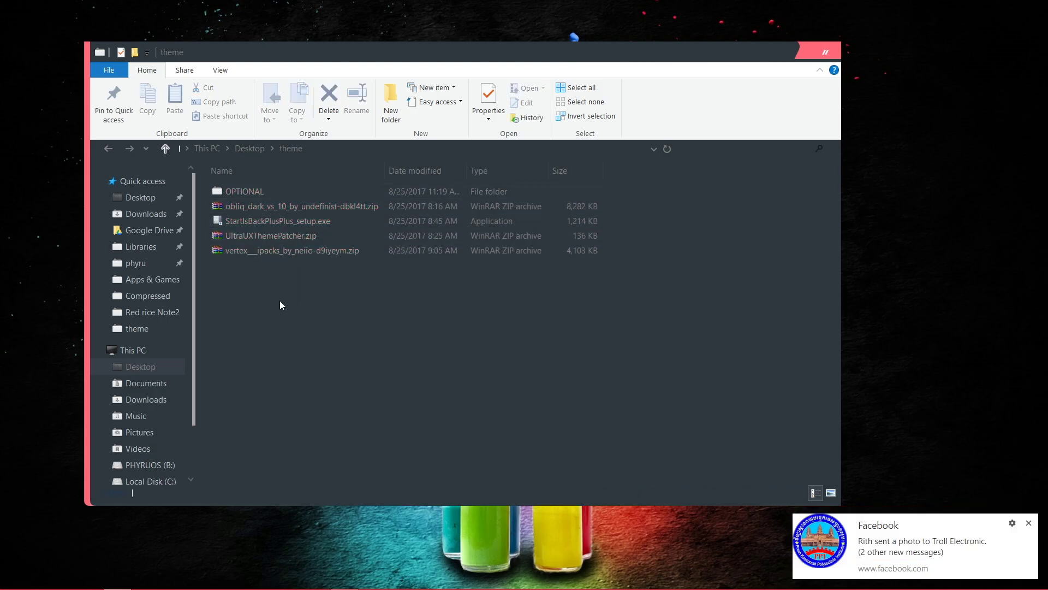
pyautogui.rightClick(272, 237)
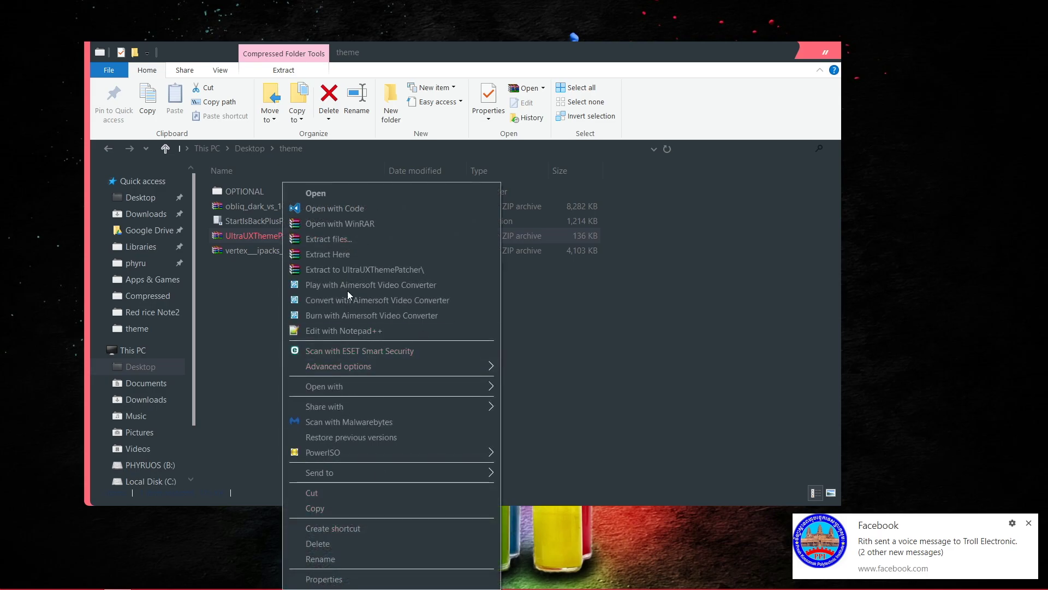
# - Extract the patcher zip, launch UltraUXThemePatcher_3.2.0.exe and accept the licence agreement
pyautogui.click(349, 251)
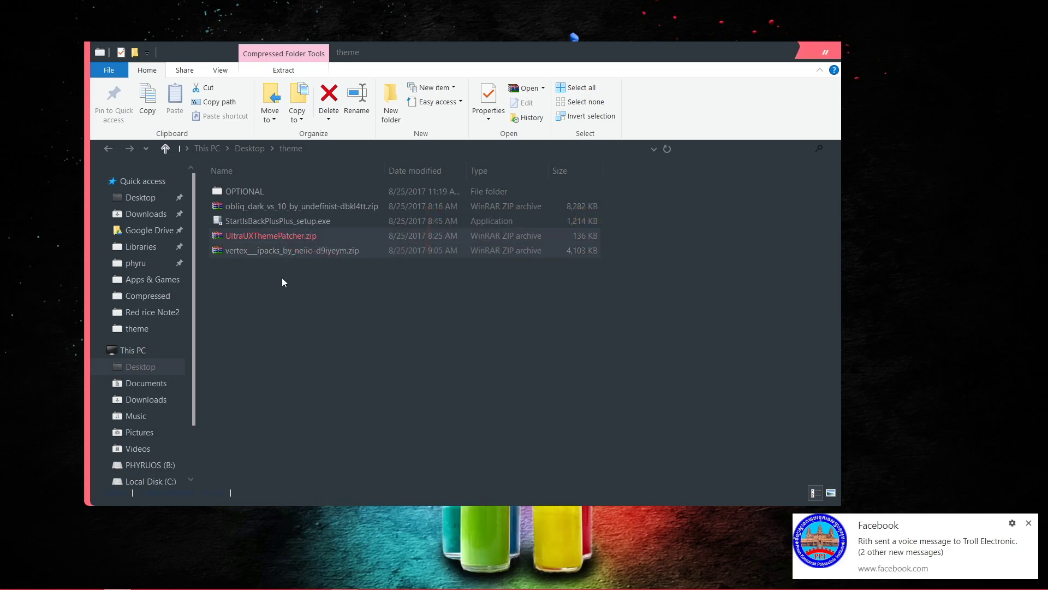
pyautogui.click(250, 250)
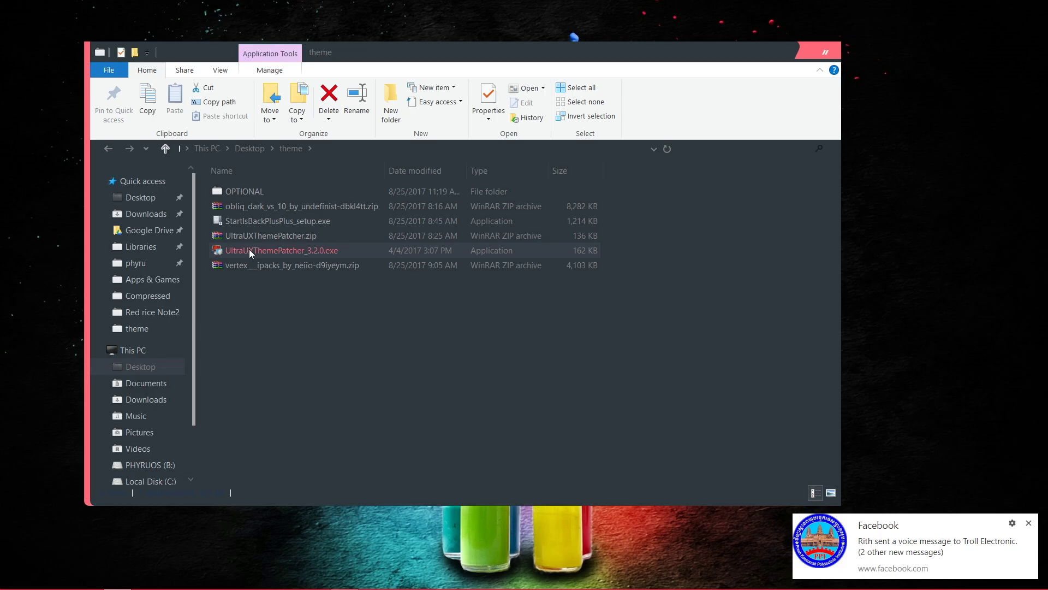
pyautogui.doubleClick(243, 250)
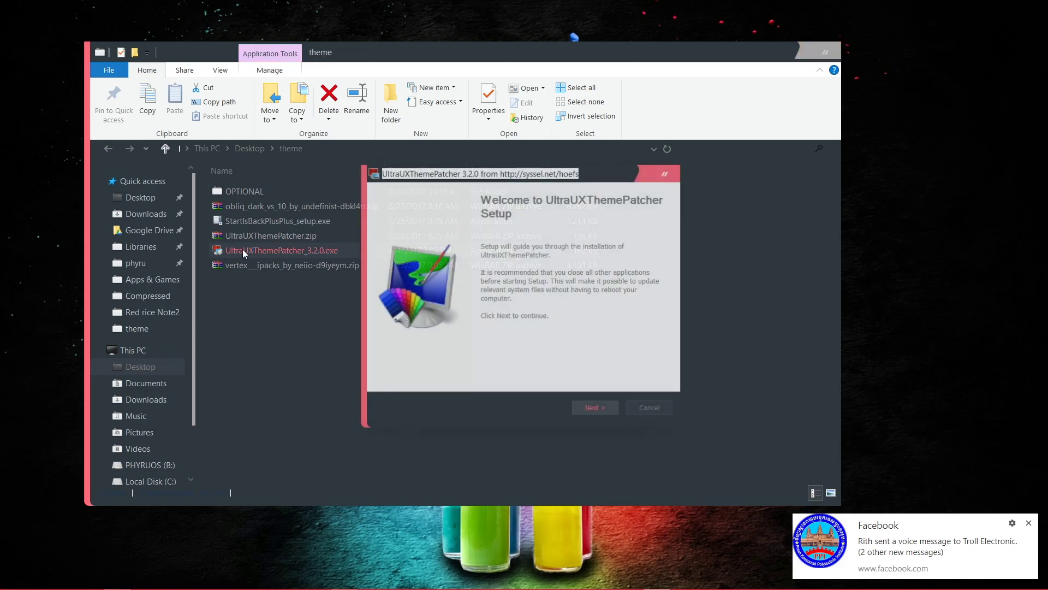
pyautogui.click(600, 409)
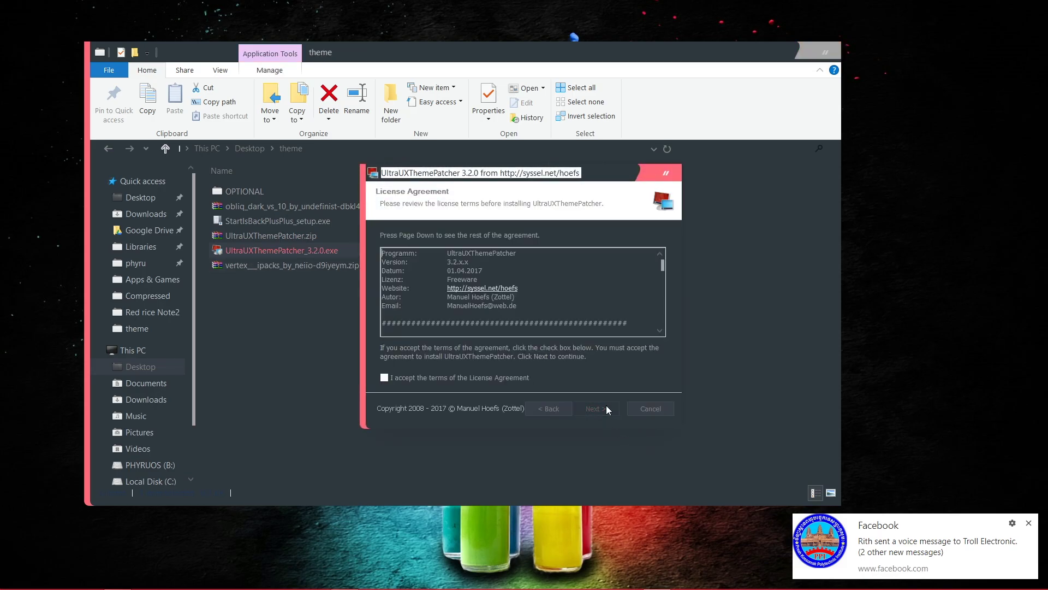
pyautogui.click(404, 377)
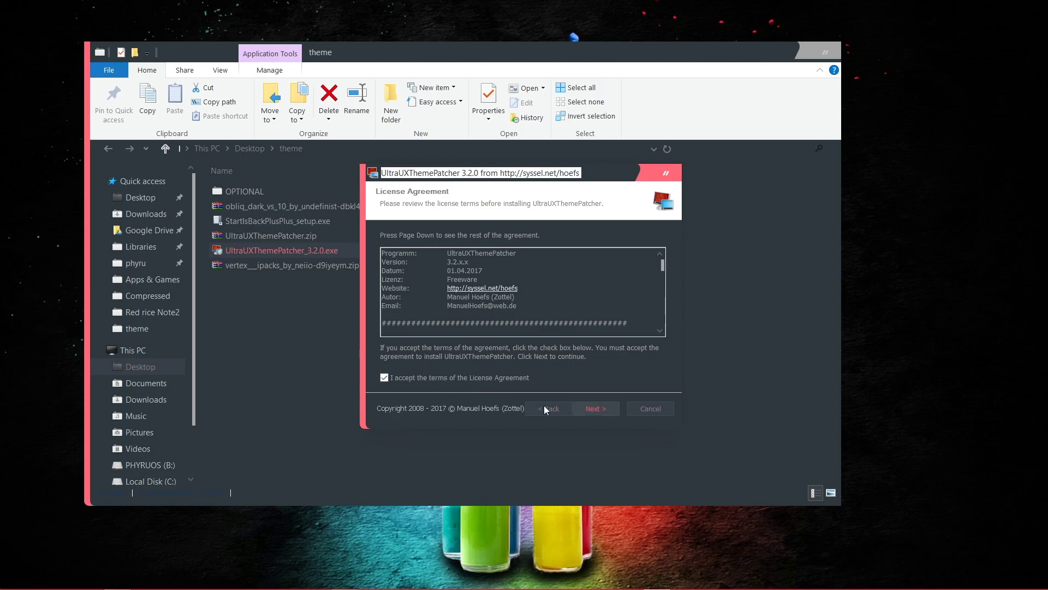
pyautogui.click(600, 412)
pyautogui.click(600, 412)
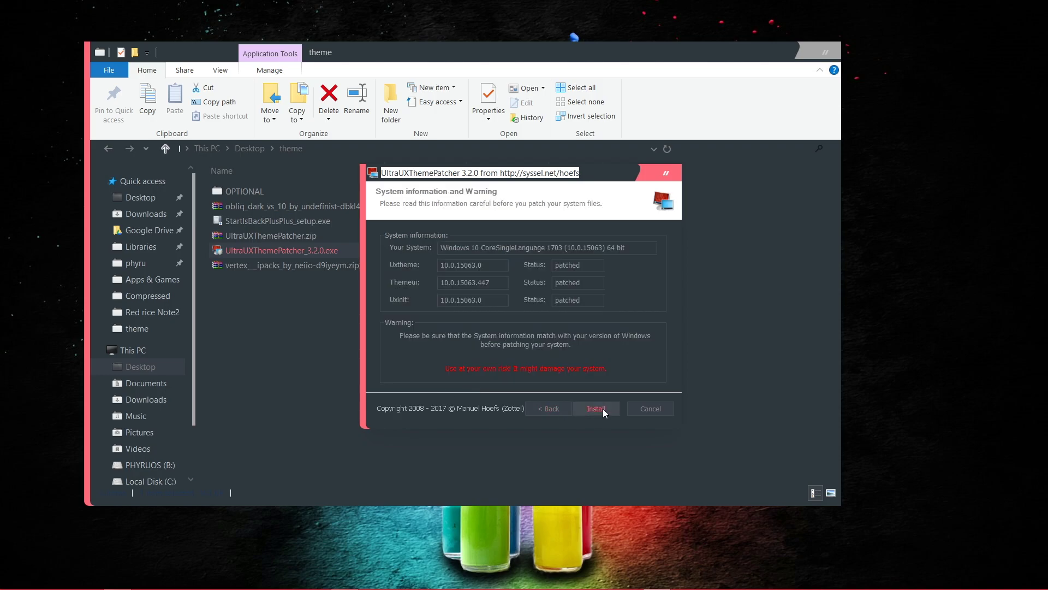
# - Install the theme patch, then continue past the summary and donation pages to Finish
pyautogui.moveTo(484, 266); pyautogui.dragTo(438, 264)
pyautogui.press('super+Home')
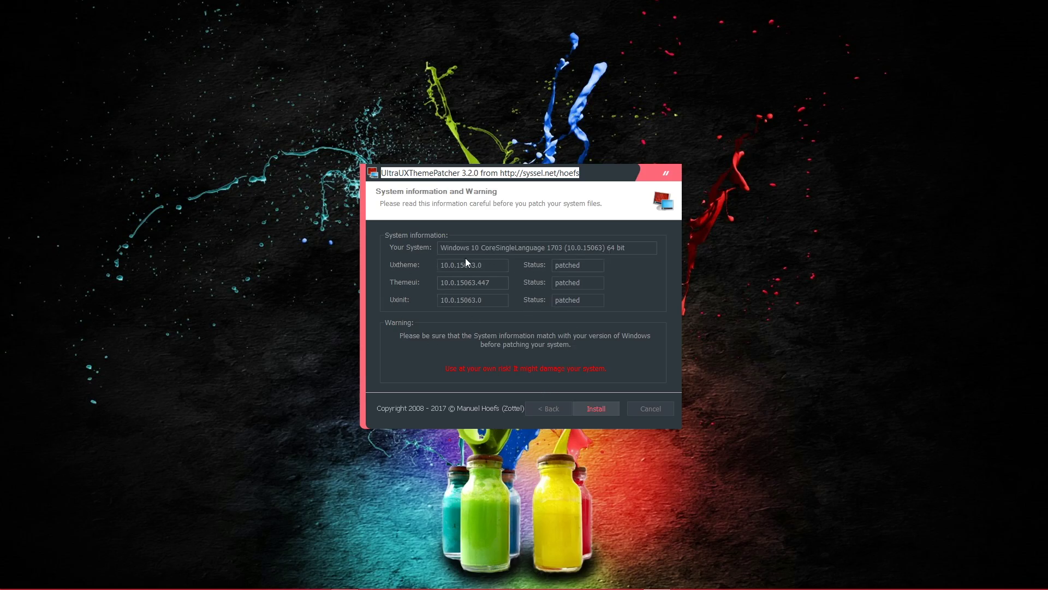
pyautogui.click(605, 409)
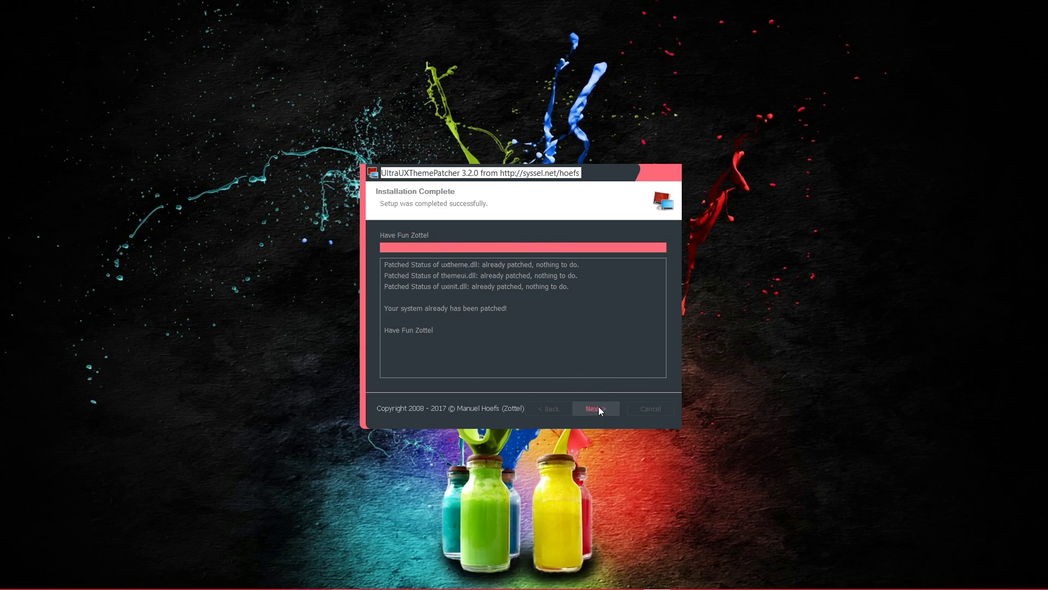
pyautogui.click(599, 409)
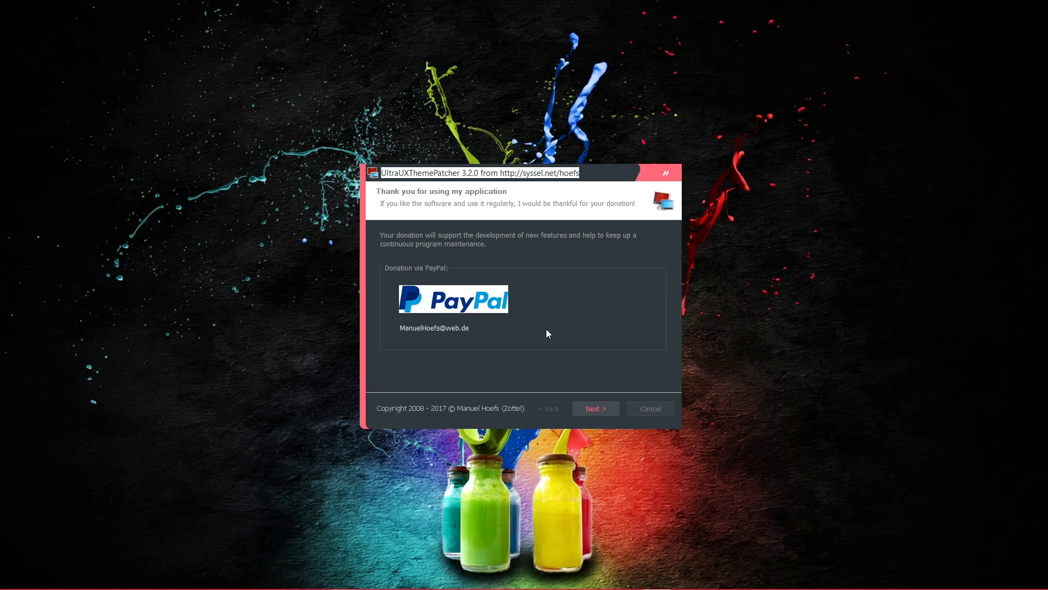
pyautogui.click(596, 408)
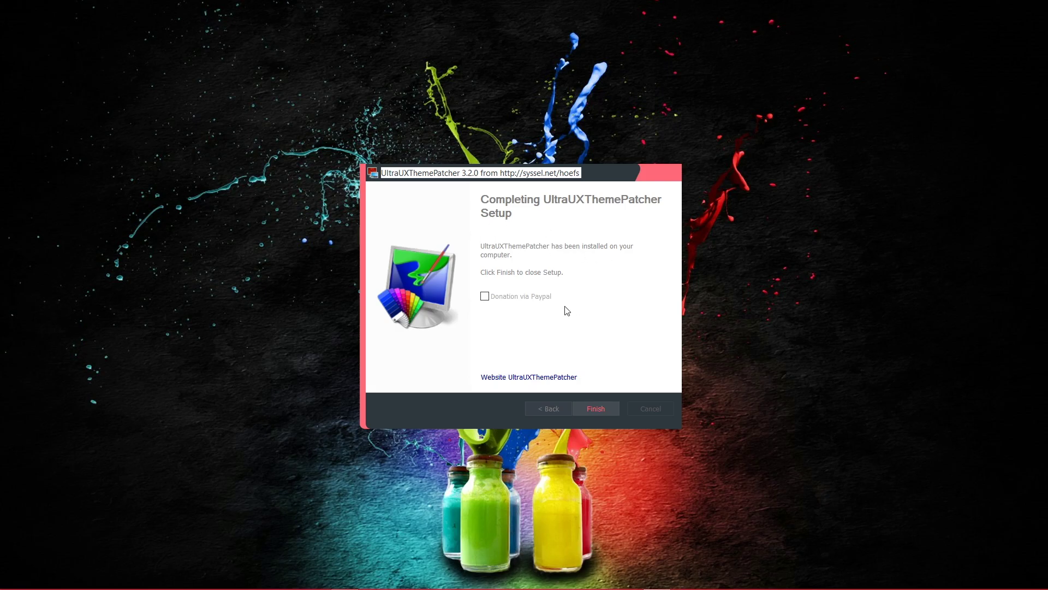
pyautogui.click(596, 408)
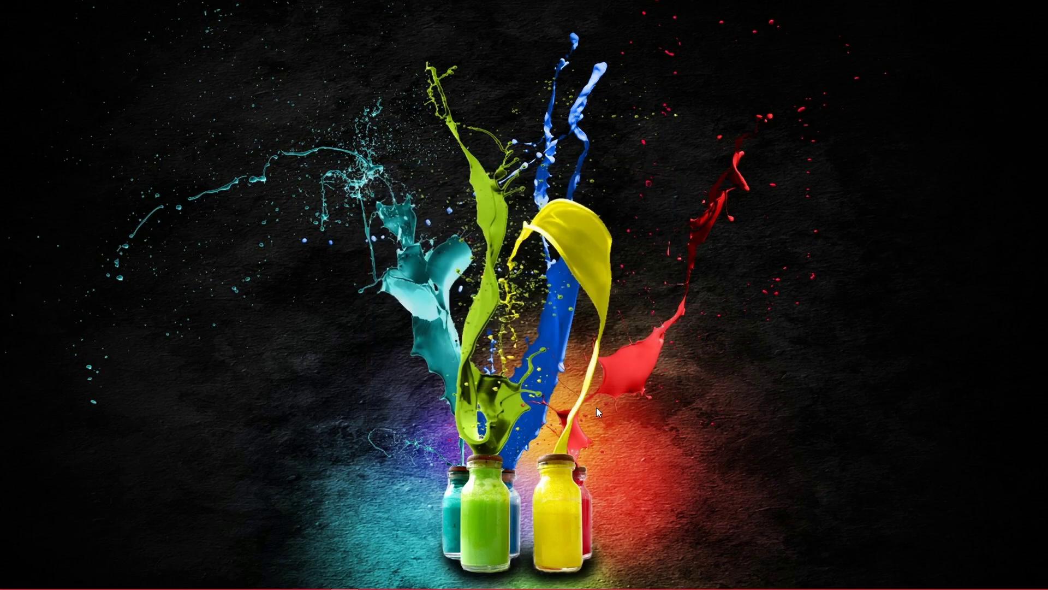
# - Restart Windows from the Start menu power options, then open File Explorer at Quick access
pyautogui.click(16, 574)
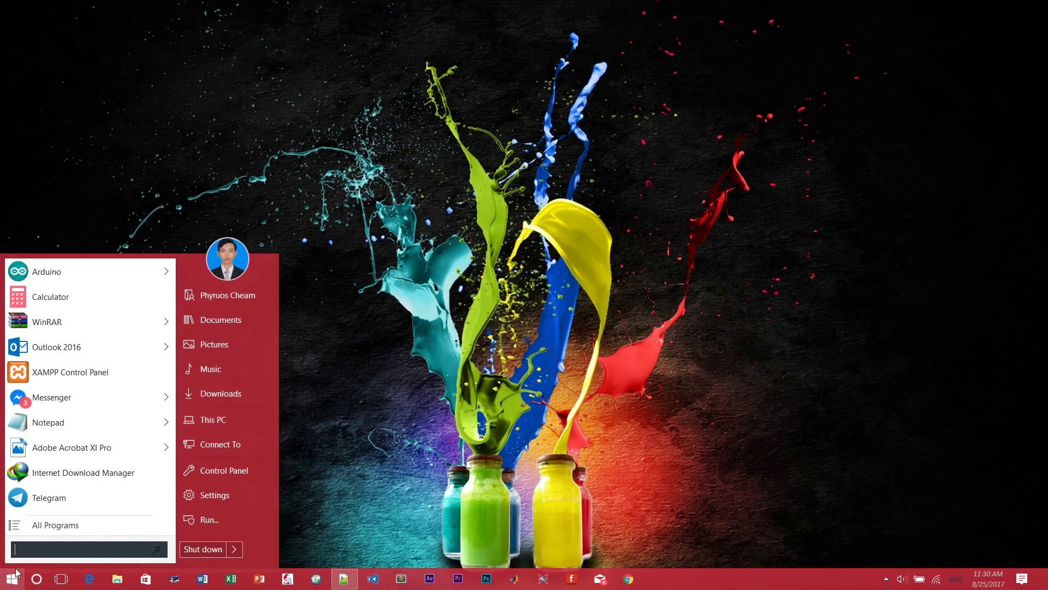
pyautogui.click(233, 548)
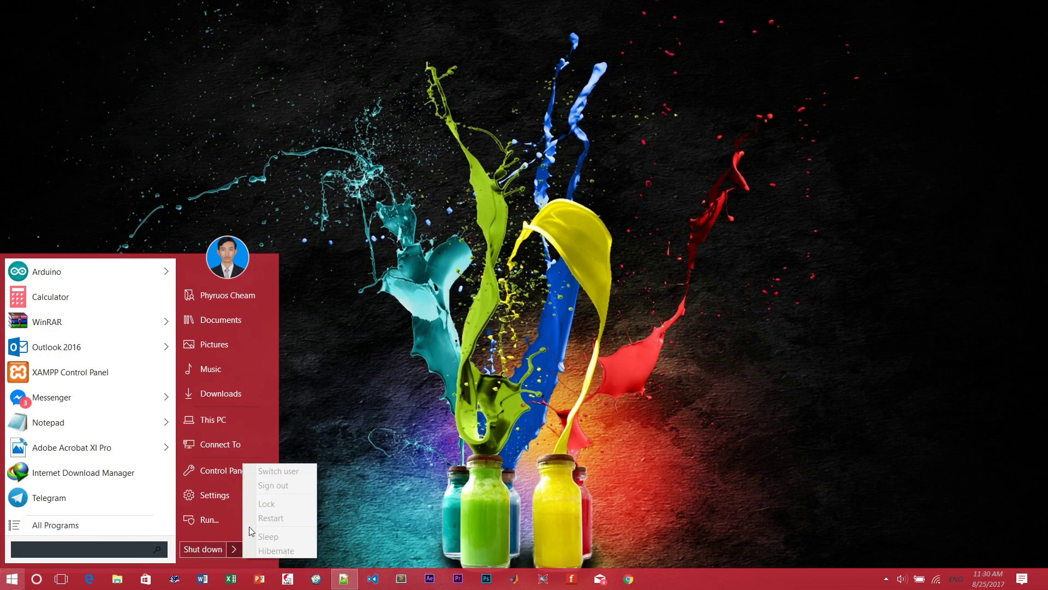
pyautogui.click(296, 516)
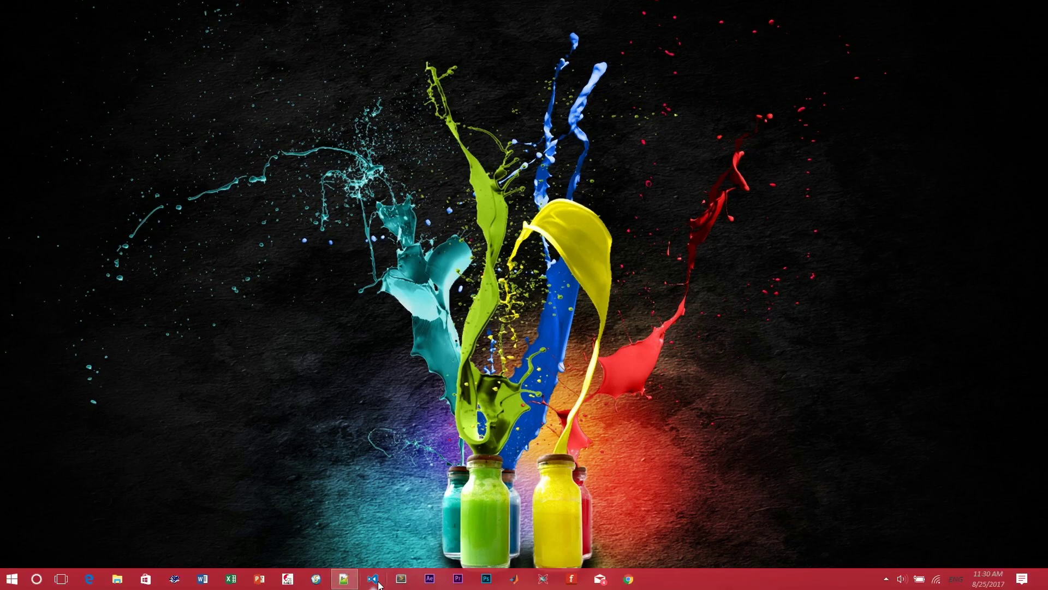
pyautogui.click(117, 582)
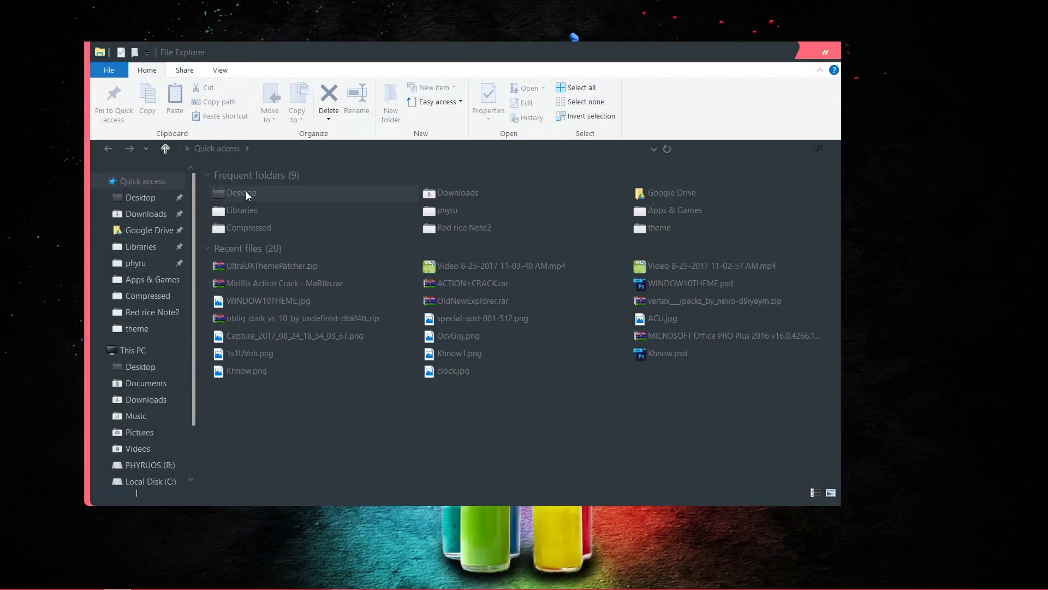
# - In Desktop\theme, extract the Obliq Dark zip into its own folder and open it
pyautogui.doubleClick(245, 192)
pyautogui.doubleClick(262, 206)
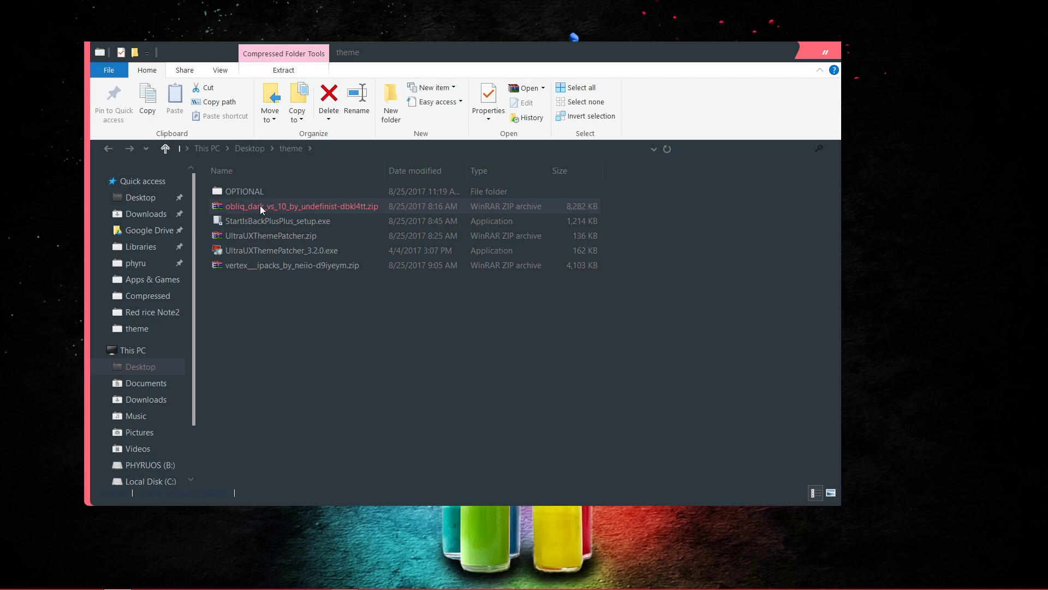
pyautogui.rightClick(260, 205)
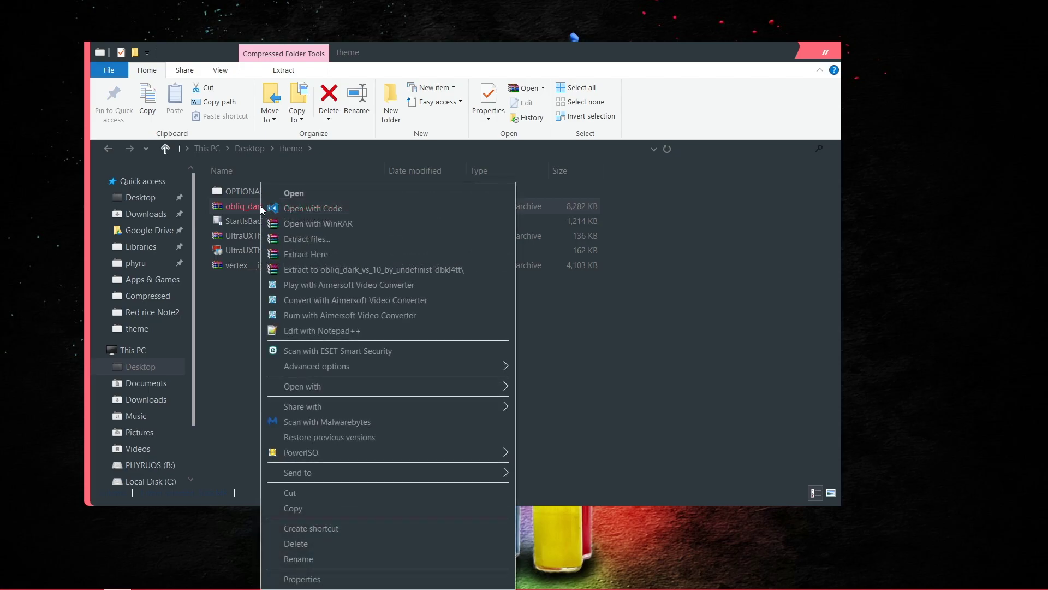
pyautogui.click(356, 241)
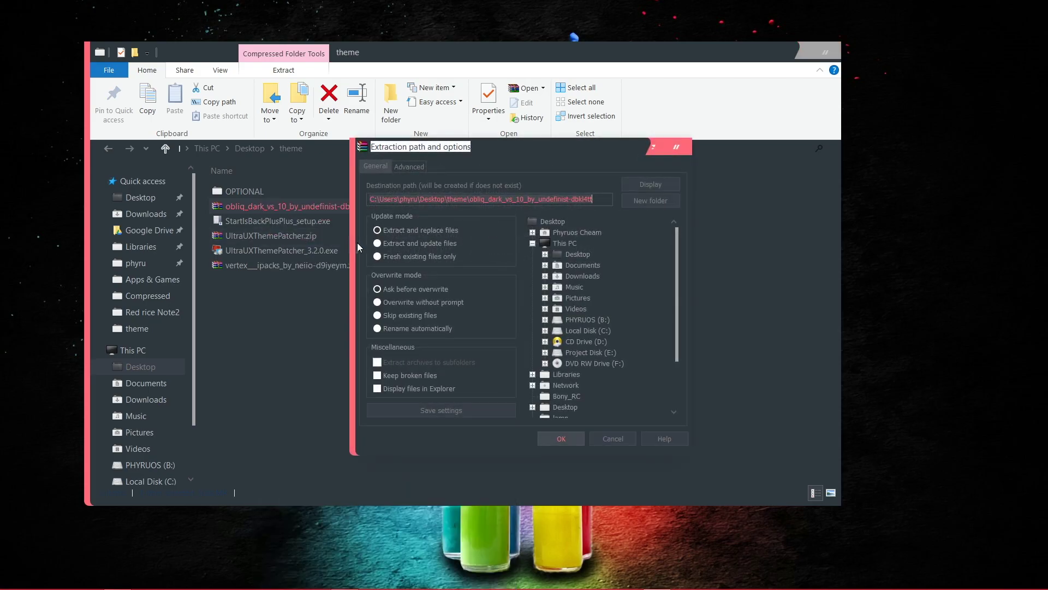
pyautogui.click(562, 438)
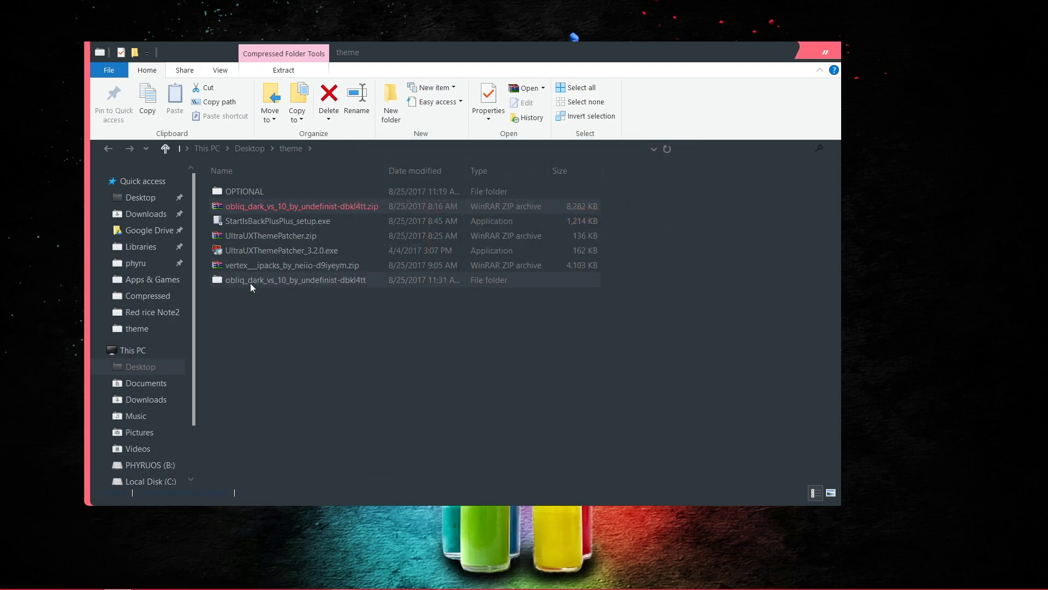
pyautogui.doubleClick(250, 280)
# - Open OBLIQ DARK VS 10 and look through the Anniversary Update 1607 and Creators Update 1703 folders
pyautogui.doubleClick(255, 191)
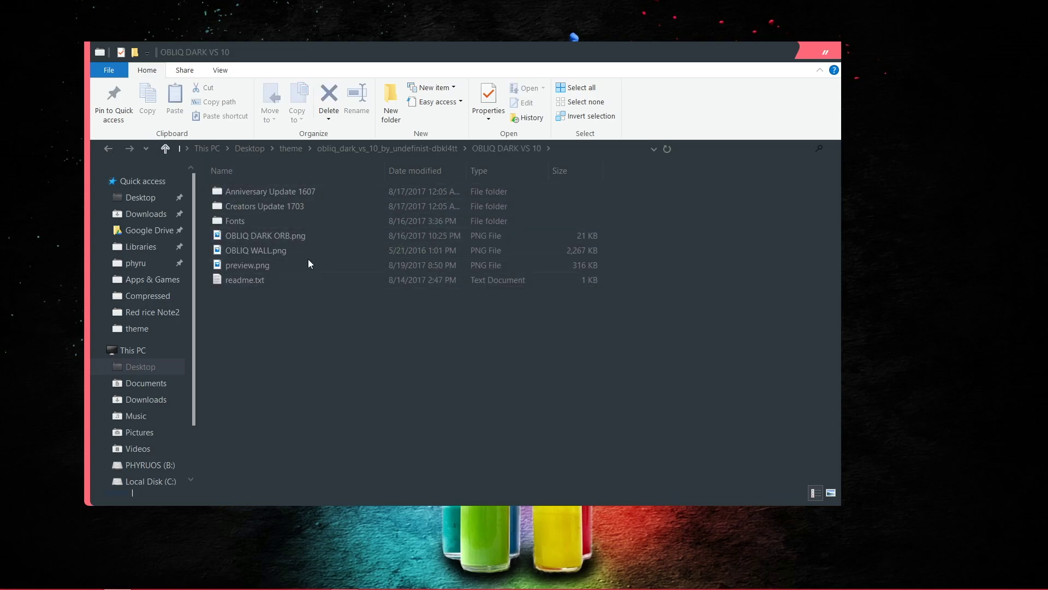
pyautogui.click(279, 193)
pyautogui.click(272, 207)
pyautogui.click(275, 191)
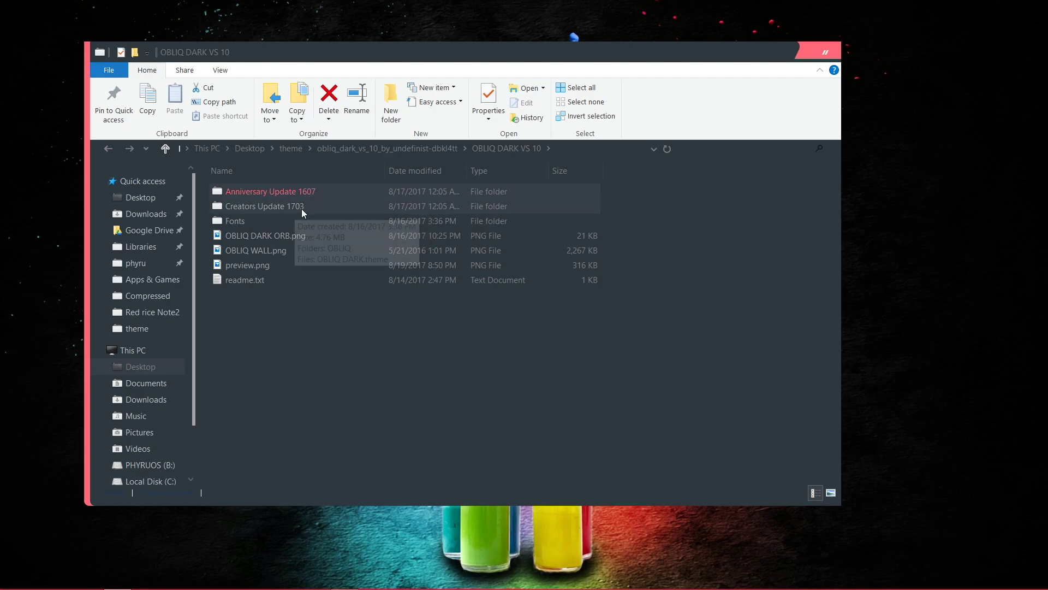
pyautogui.click(270, 207)
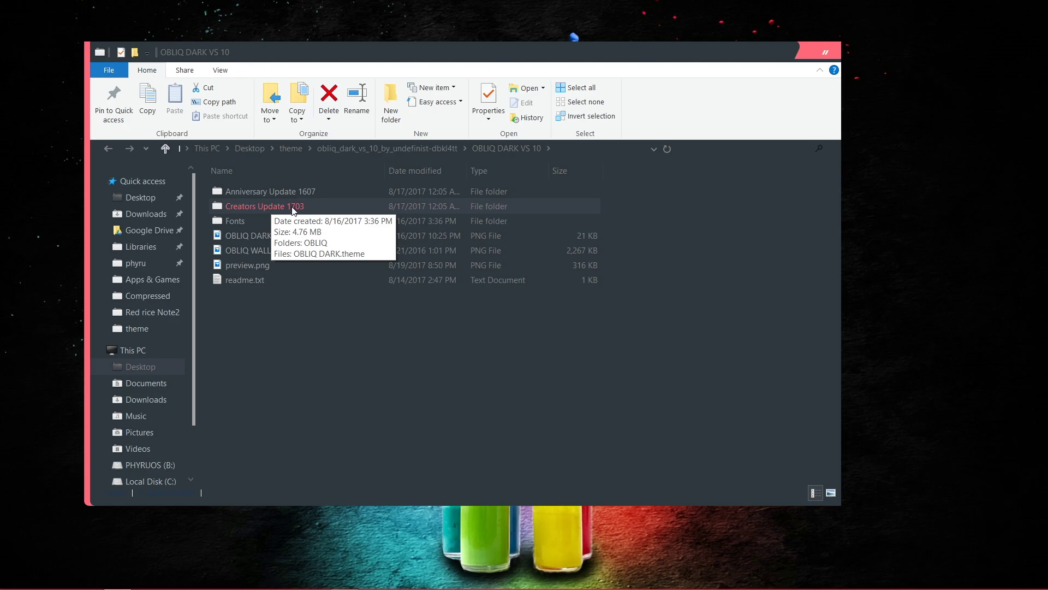
pyautogui.doubleClick(293, 208)
pyautogui.moveTo(260, 235); pyautogui.dragTo(234, 190)
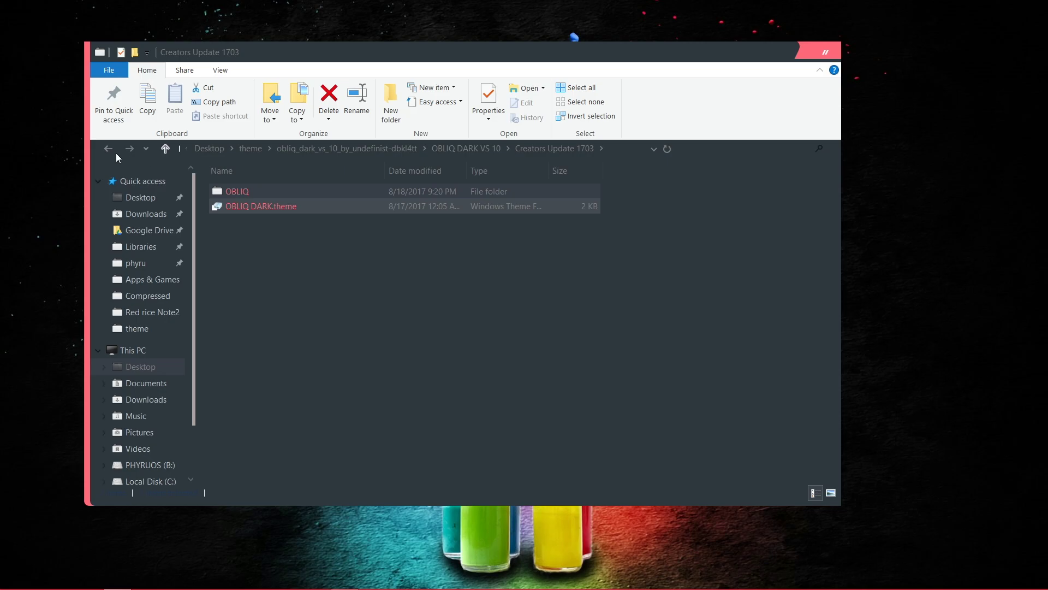
pyautogui.click(165, 150)
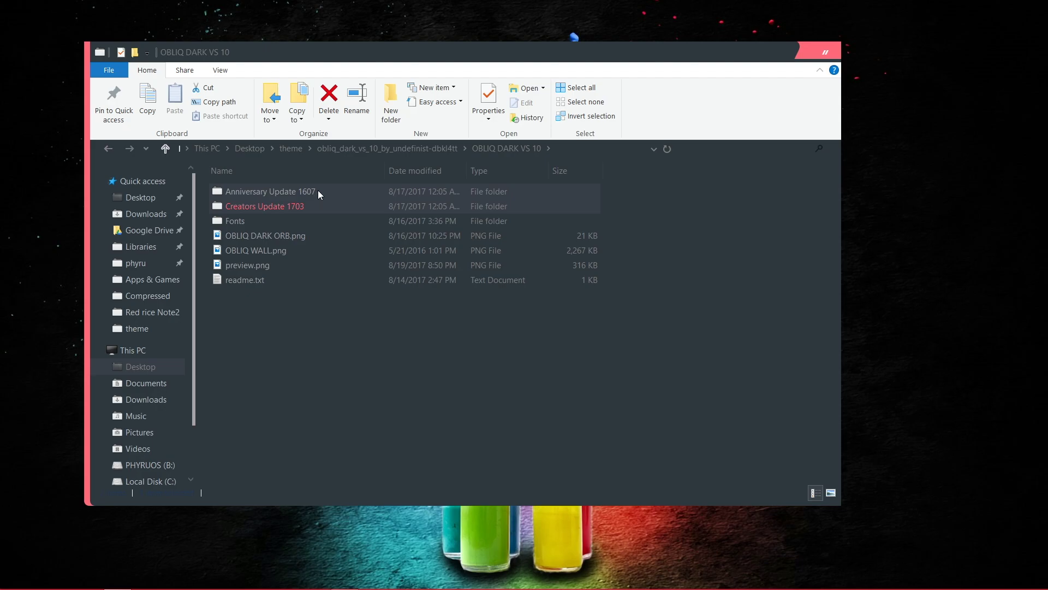
# - Copy the OBLIQ folder and OBLIQ DARK.theme from Creators Update 1703, then open Local Disk (C:)
pyautogui.moveTo(276, 210)
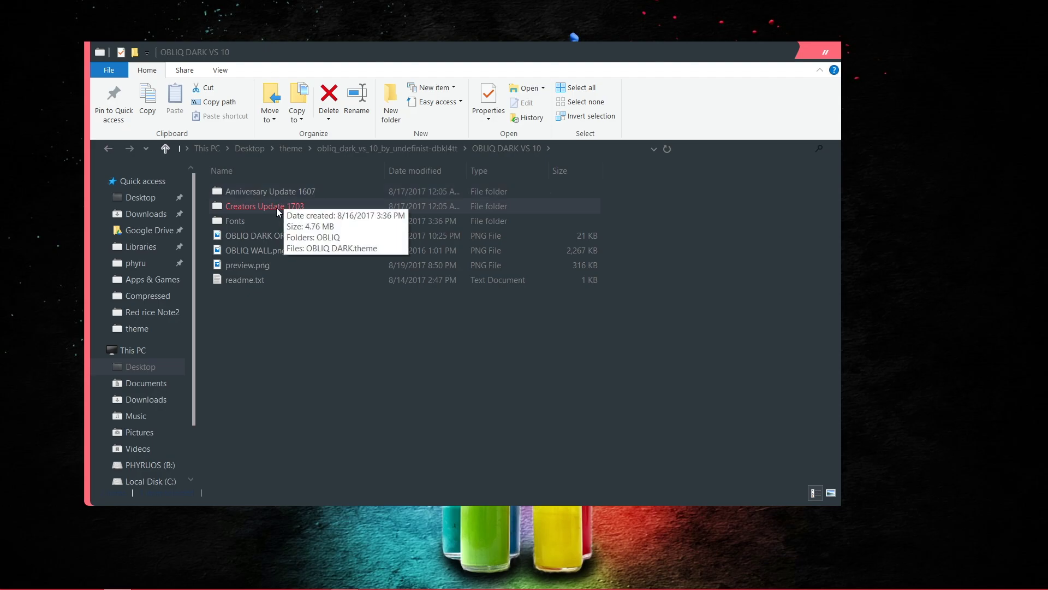
pyautogui.doubleClick(276, 207)
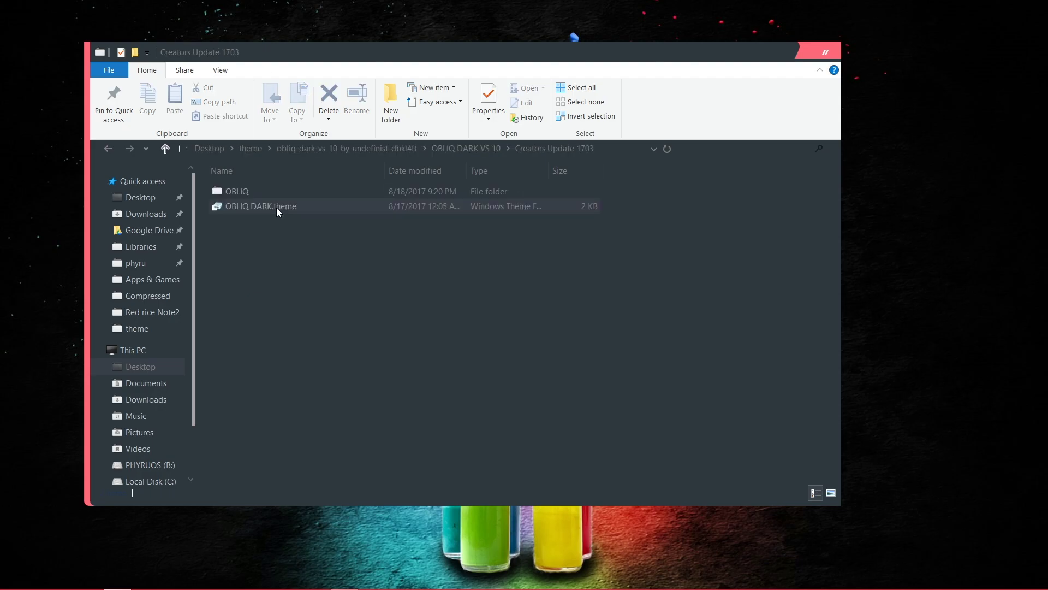
pyautogui.moveTo(281, 245); pyautogui.dragTo(235, 188)
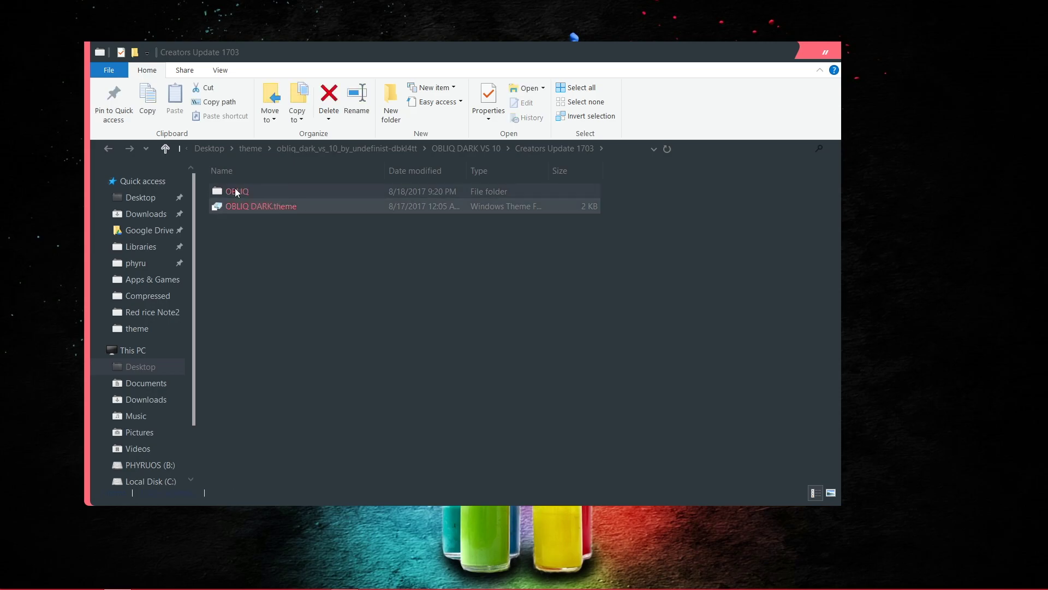
pyautogui.rightClick(235, 188)
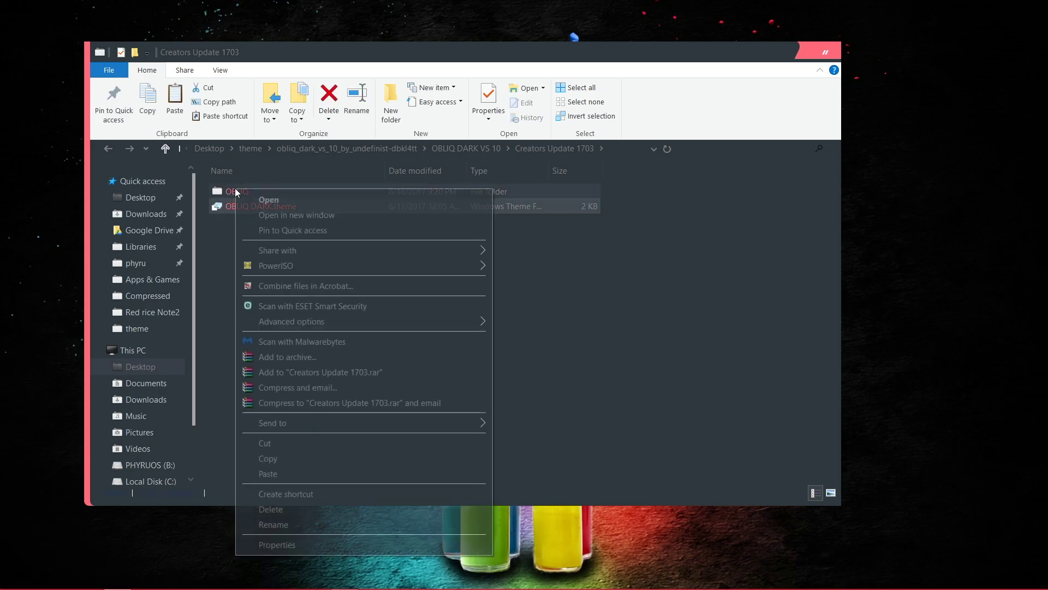
pyautogui.click(297, 455)
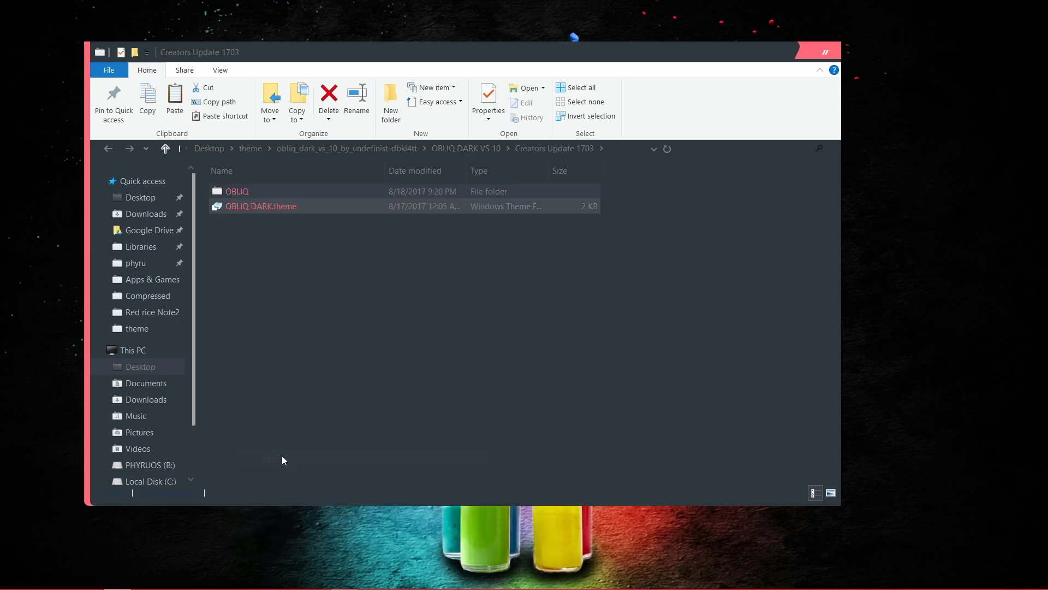
pyautogui.click(147, 483)
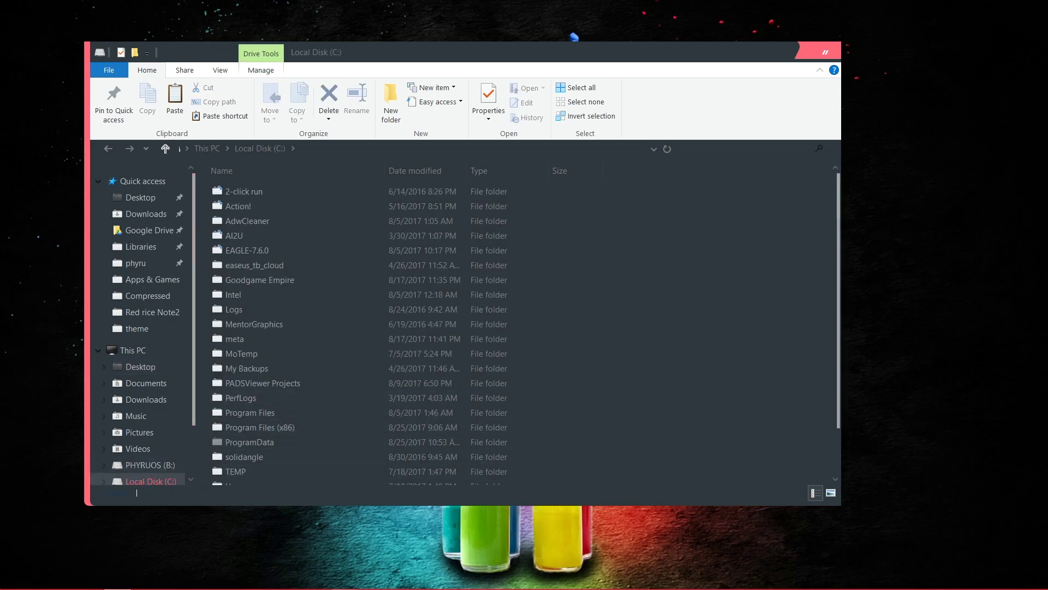
# - Navigate into C:\Windows\Resources\Themes
pyautogui.scroll(-2, 257, 432)
pyautogui.doubleClick(245, 449)
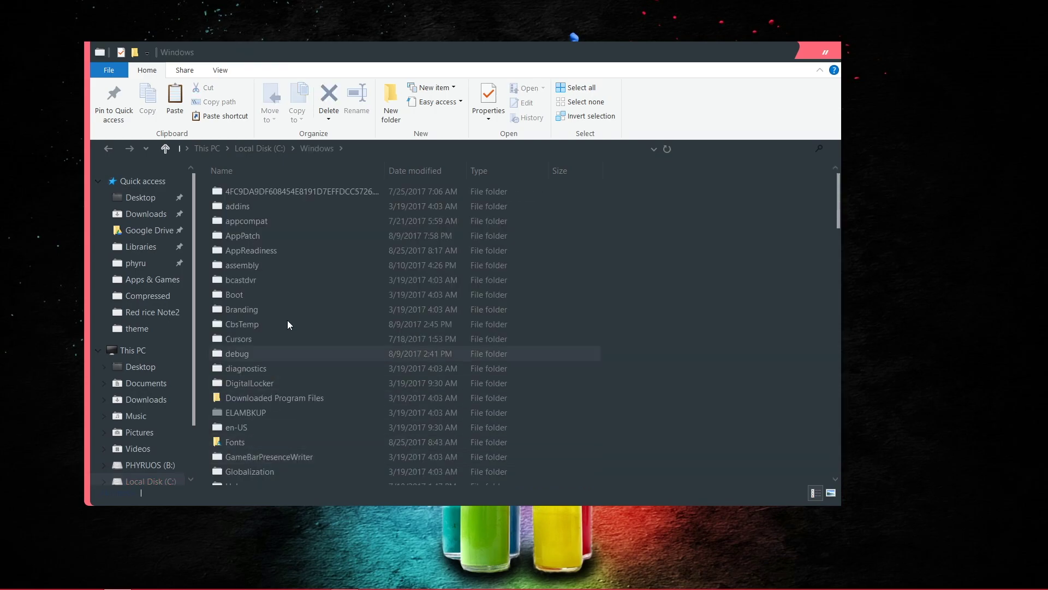
pyautogui.click(278, 412)
pyautogui.press('r')
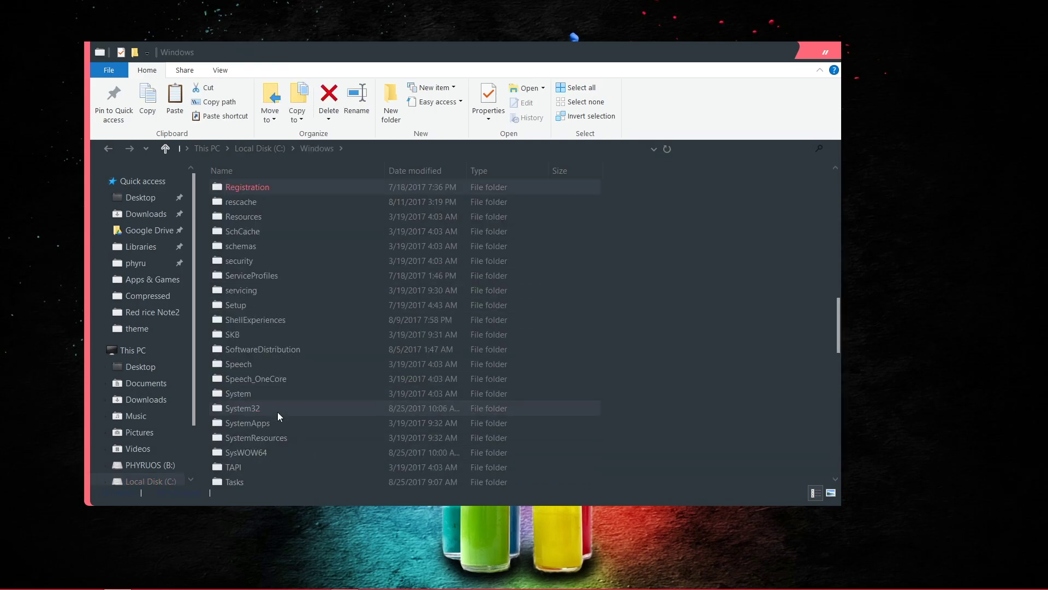
pyautogui.doubleClick(265, 218)
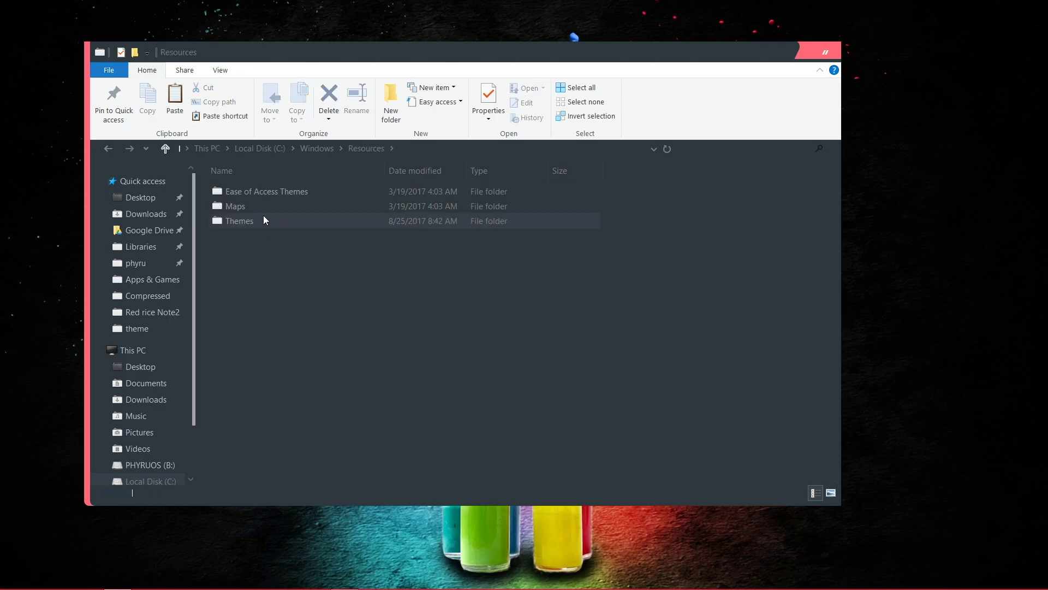
pyautogui.doubleClick(249, 219)
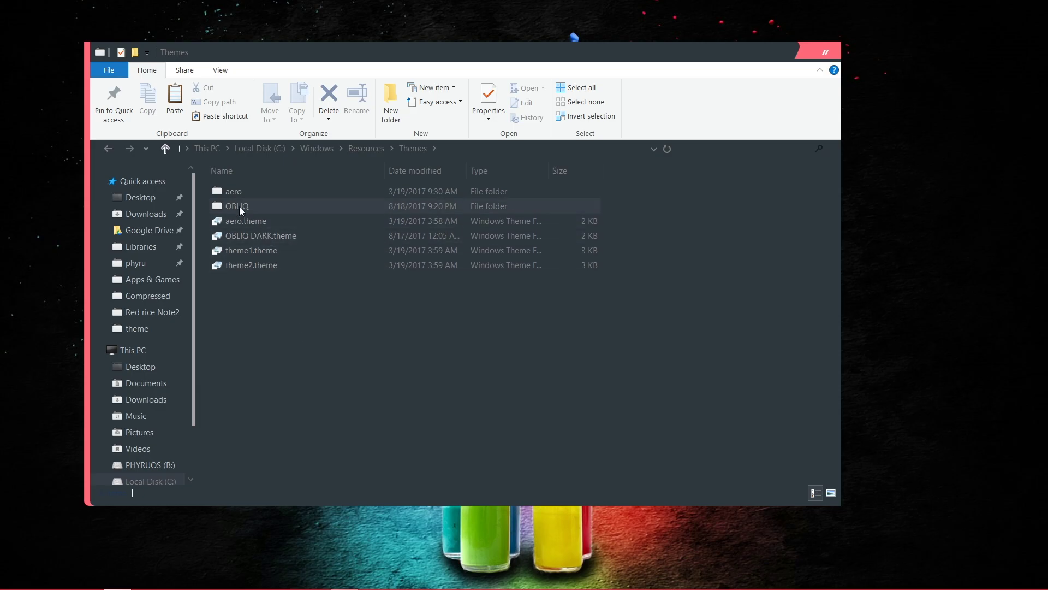
# - Paste the OBLIQ folder and OBLIQ DARK.theme into Themes, skip replacing, and return to Resources
pyautogui.rightClick(251, 327)
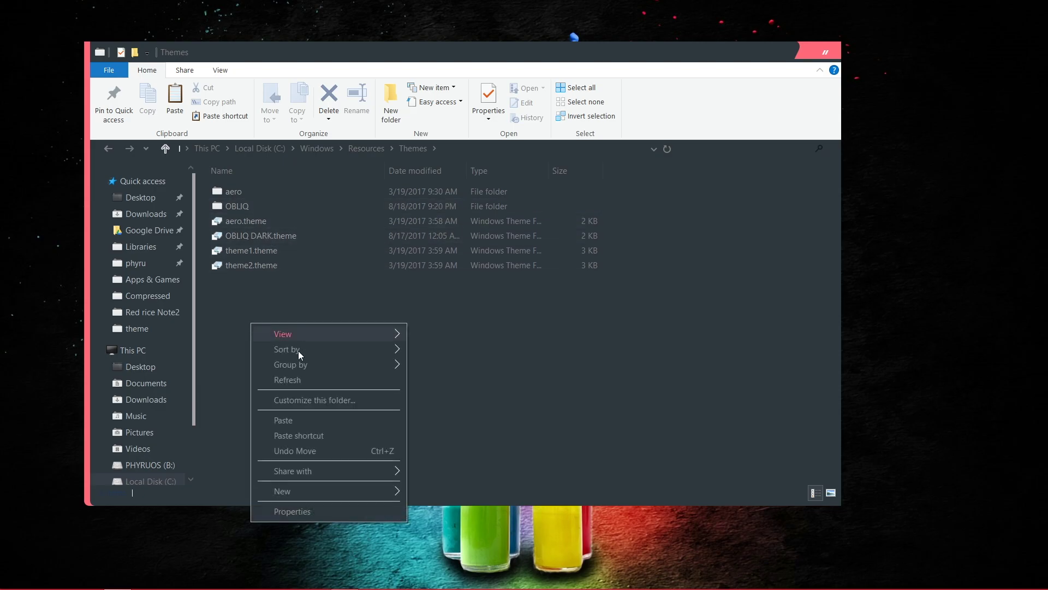
pyautogui.click(305, 419)
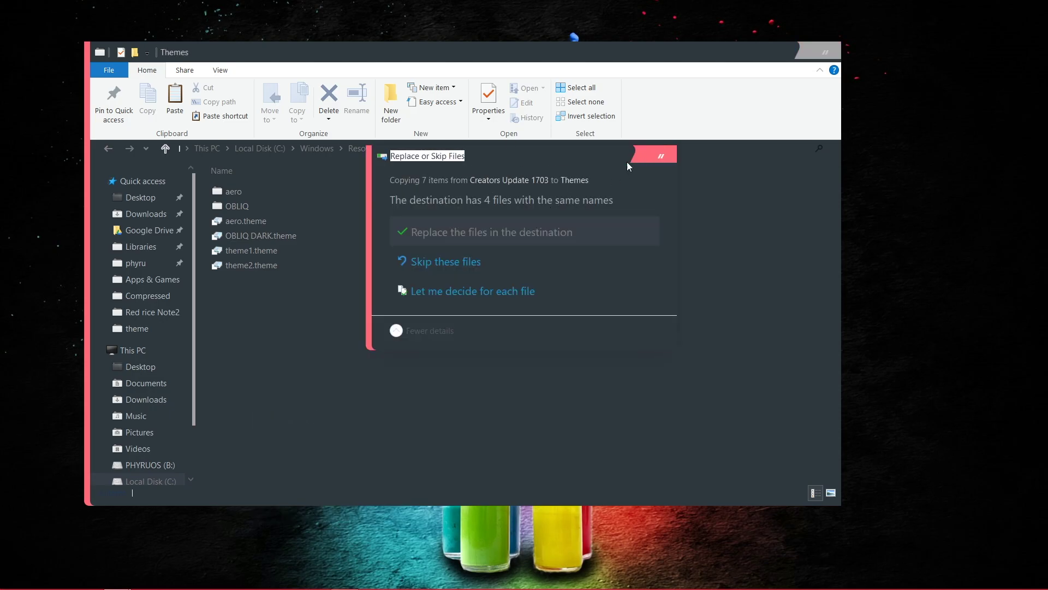
pyautogui.click(659, 157)
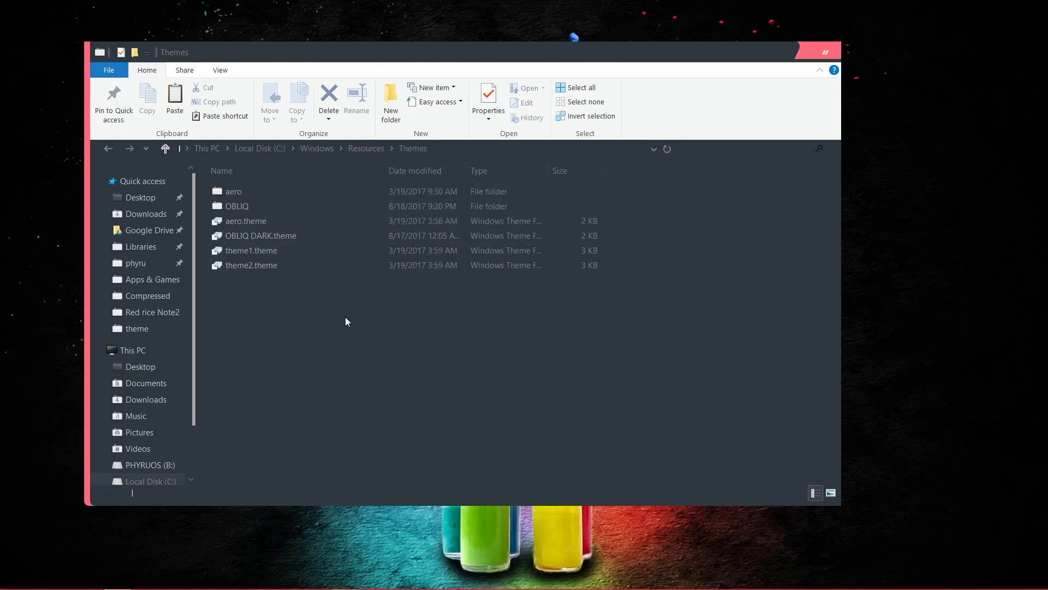
pyautogui.click(104, 149)
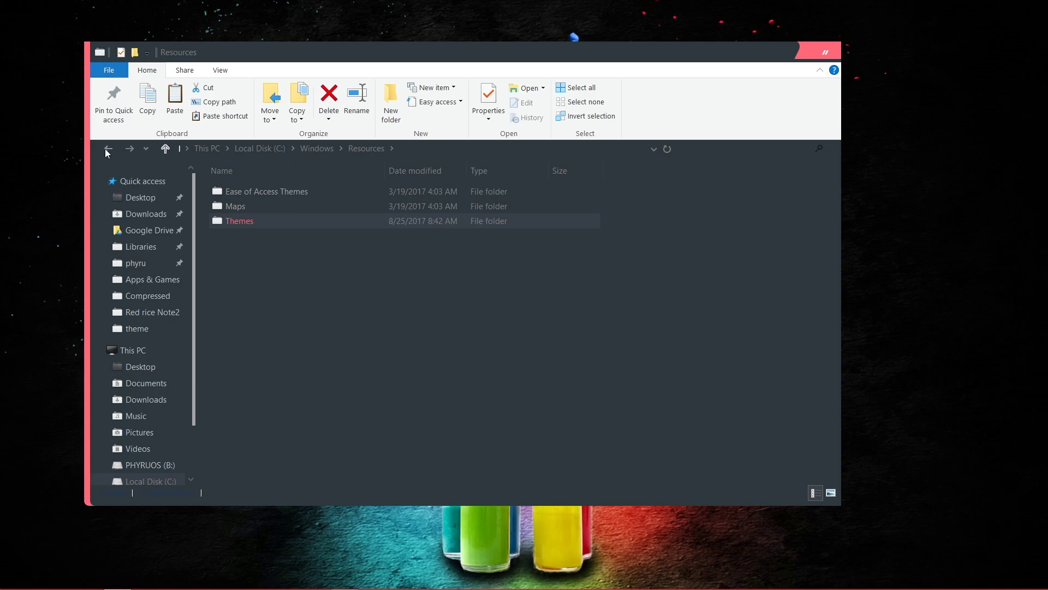
# - Reopen File Explorer and go to Desktop\theme\obliq_dark_vs_10_by_undefinist-dbkl4tt\OBLIQ DARK VS 10
pyautogui.click(821, 51)
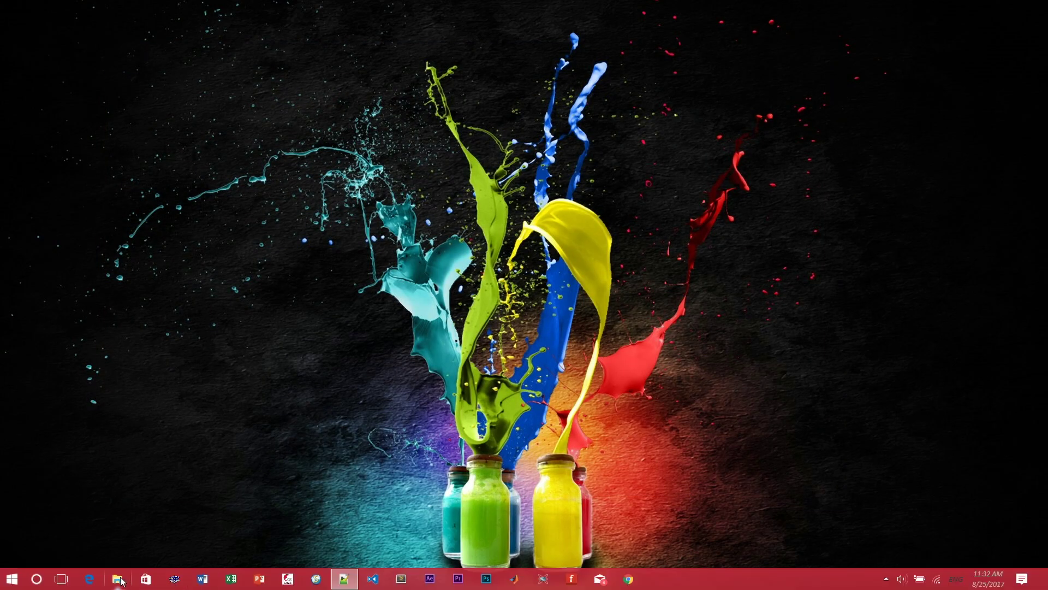
pyautogui.press('super+e')
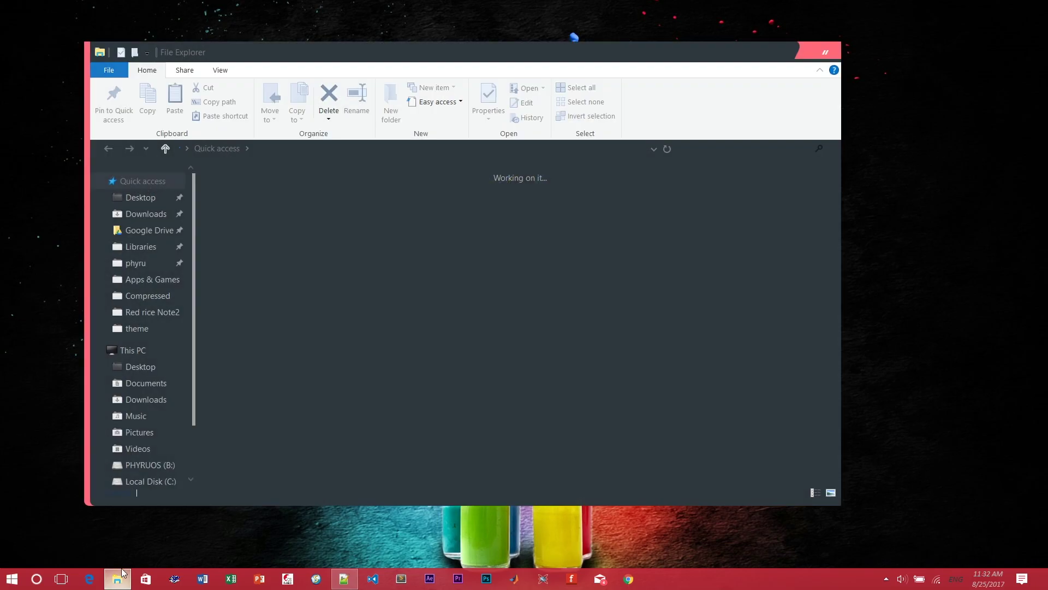
pyautogui.doubleClick(276, 197)
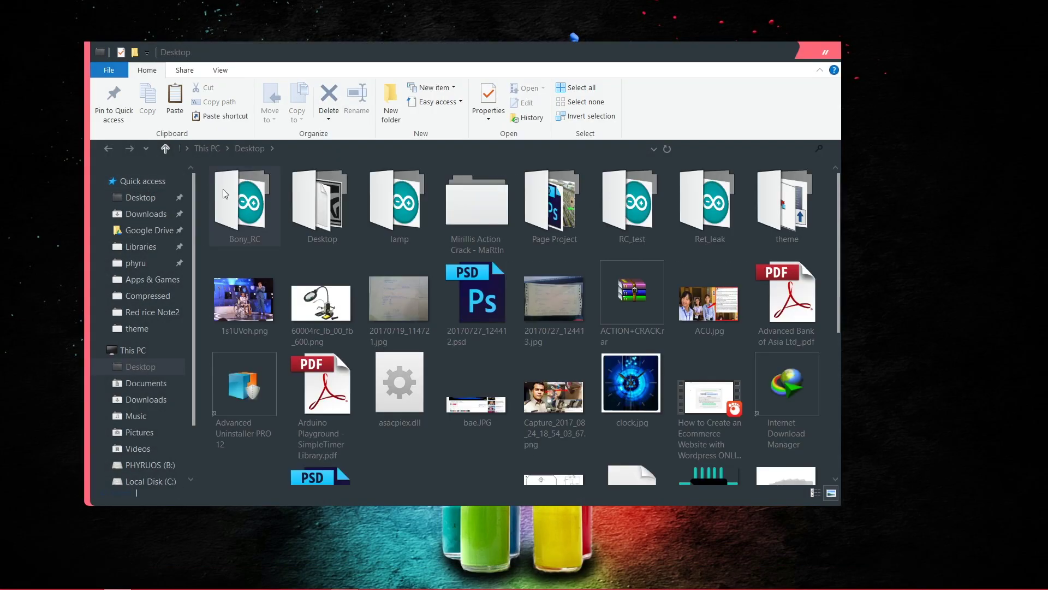
pyautogui.doubleClick(343, 208)
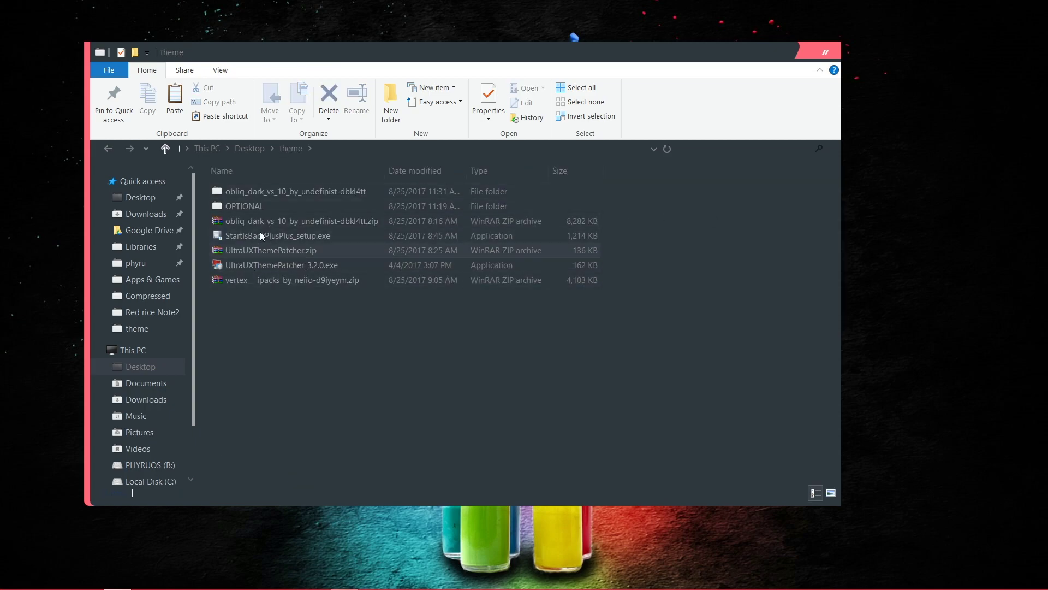
pyautogui.doubleClick(258, 192)
pyautogui.doubleClick(292, 191)
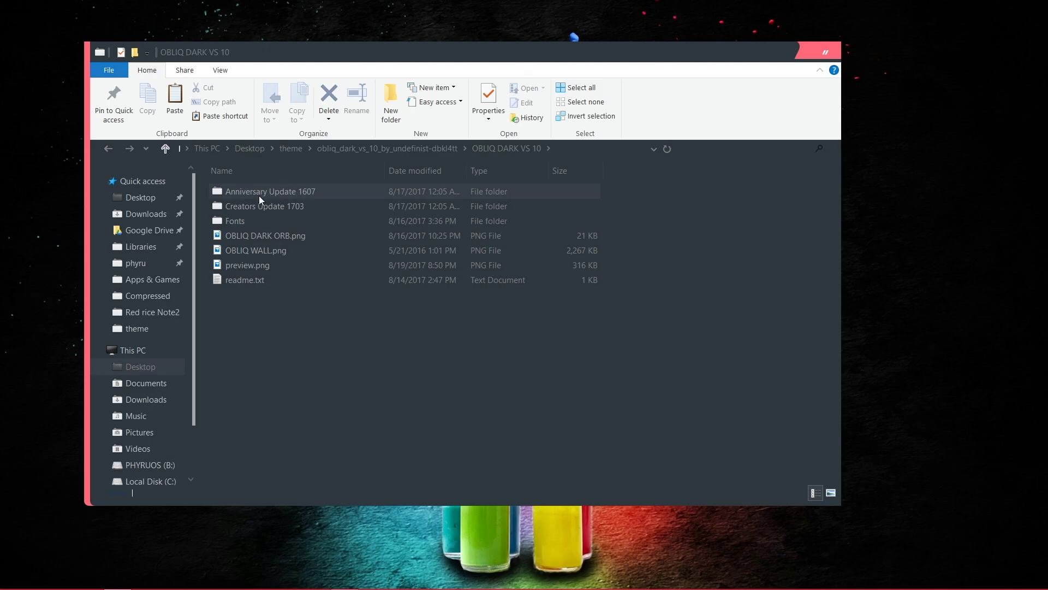
# - Install Blank.ttf from the Fonts folder, replacing the existing Blank font, and return to OBLIQ DARK VS 10
pyautogui.doubleClick(255, 220)
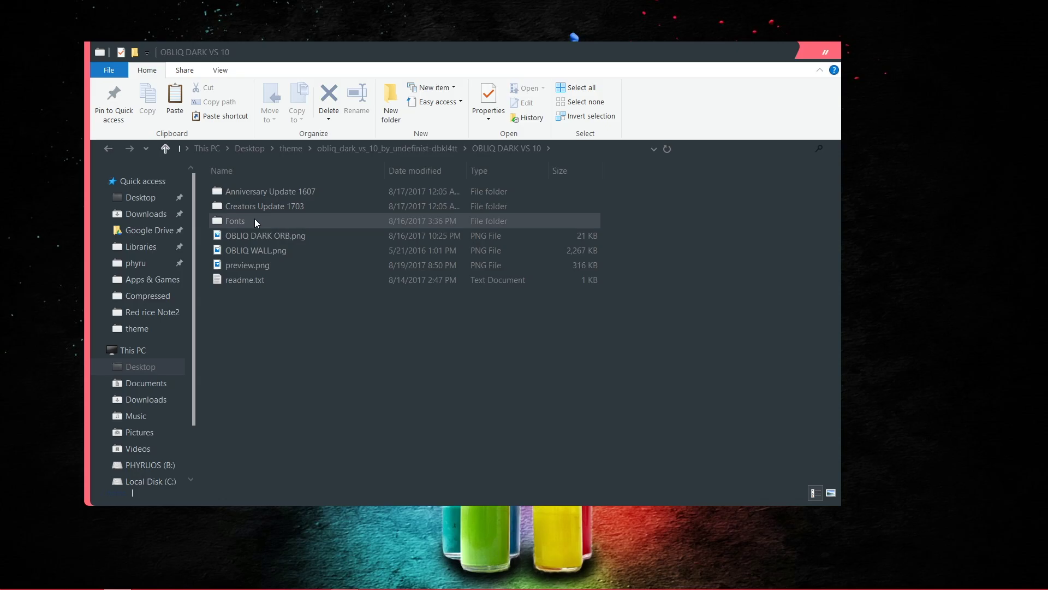
pyautogui.doubleClick(250, 191)
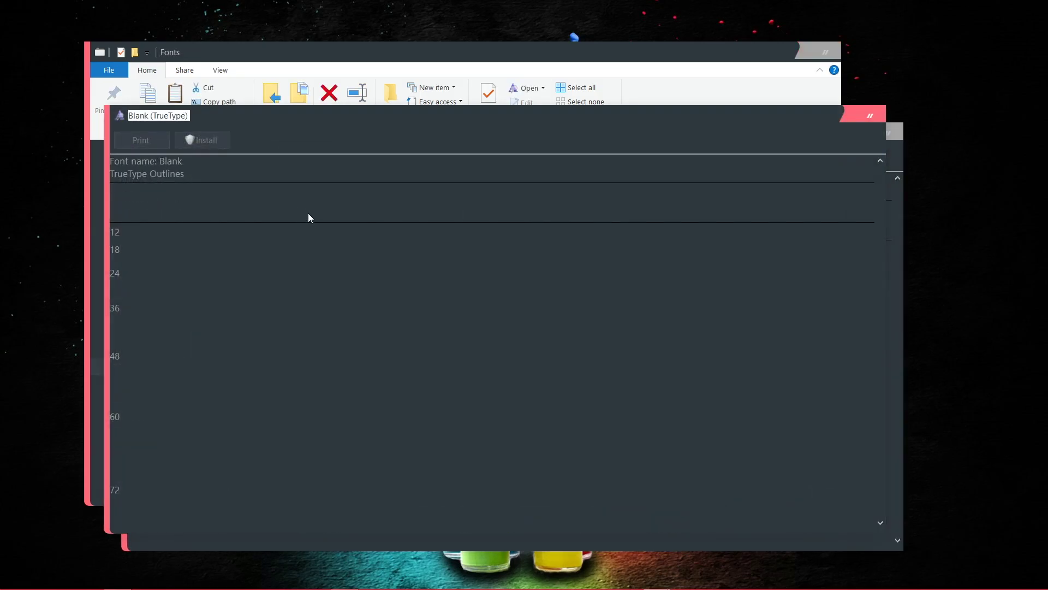
pyautogui.click(203, 140)
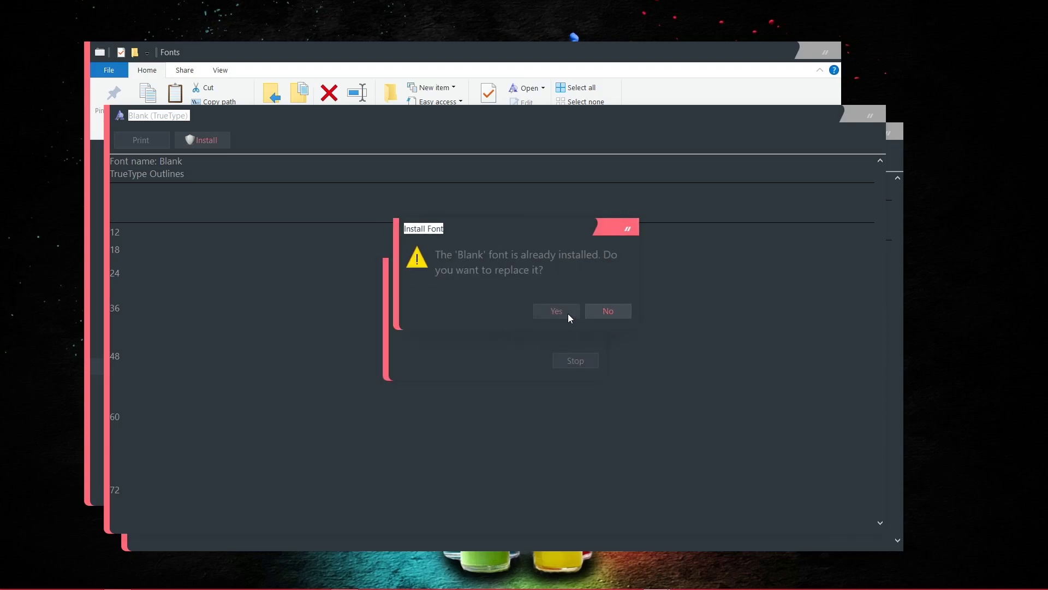
pyautogui.click(567, 312)
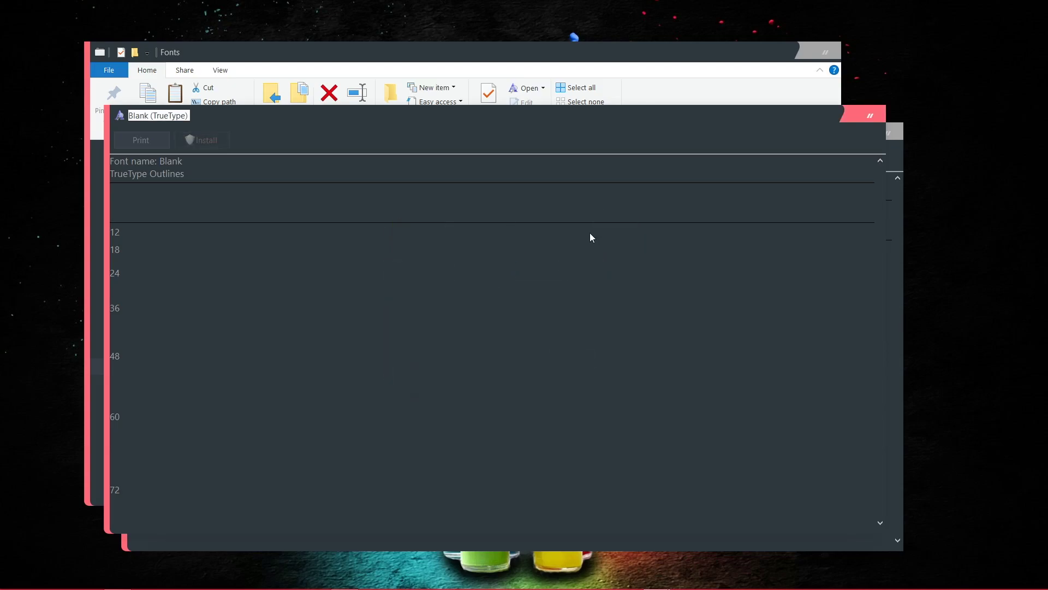
pyautogui.click(874, 113)
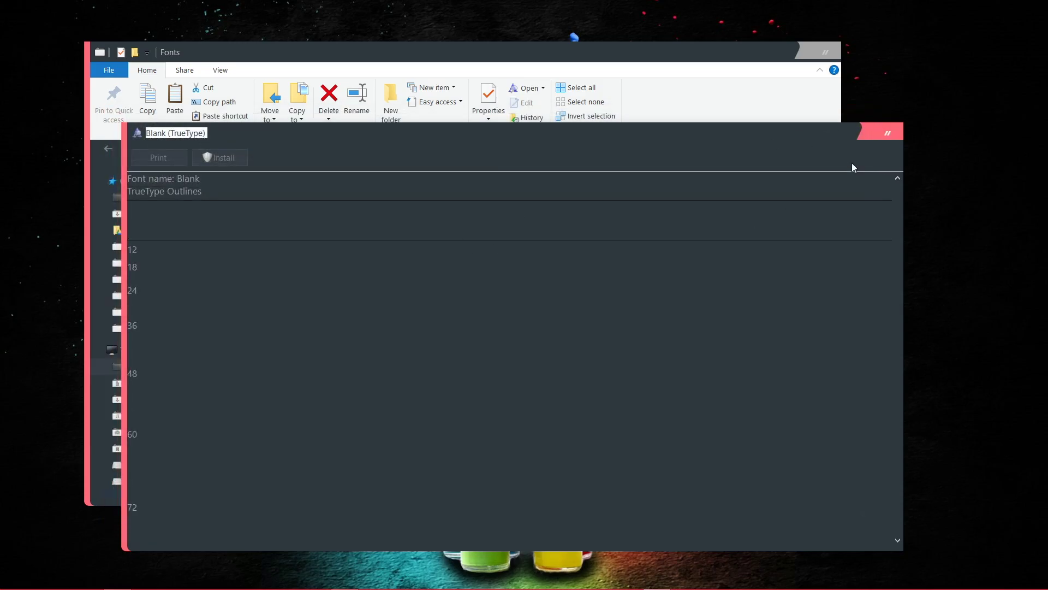
pyautogui.click(886, 131)
pyautogui.click(110, 149)
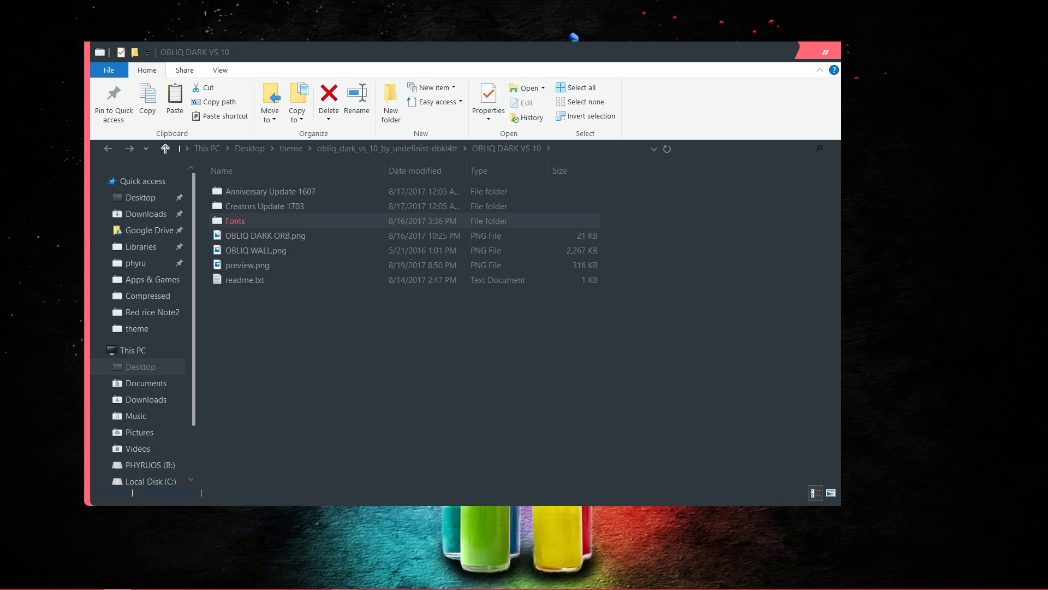
# - Back in the theme folder, extract vertex__ipacks_by_neiio-d9iyeym.zip to vertex__ipacks_by_neiio-d9iyeym\
pyautogui.moveTo(546, 583)
pyautogui.click(108, 148)
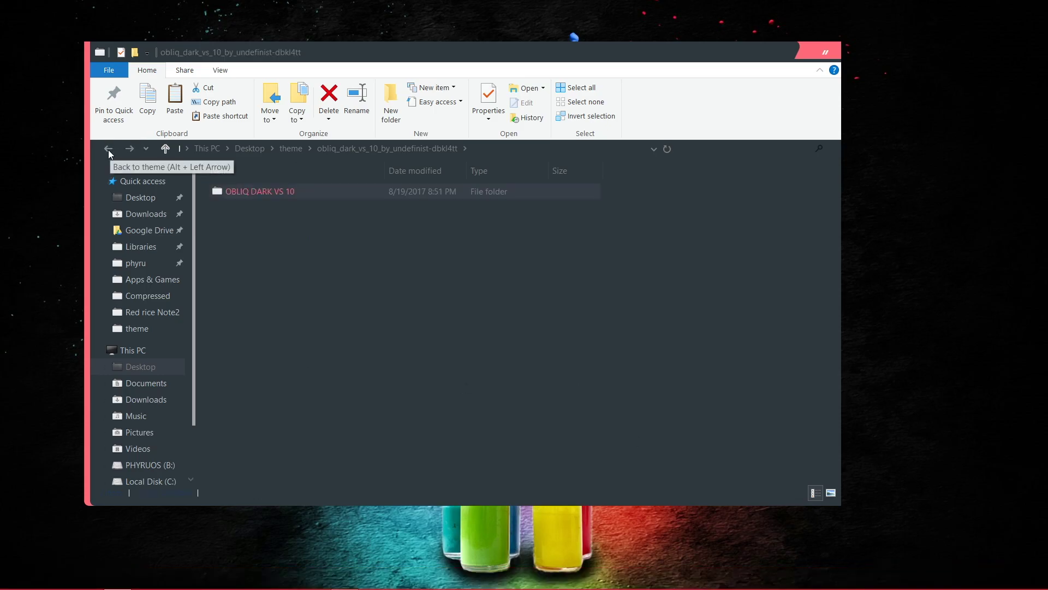
pyautogui.click(108, 149)
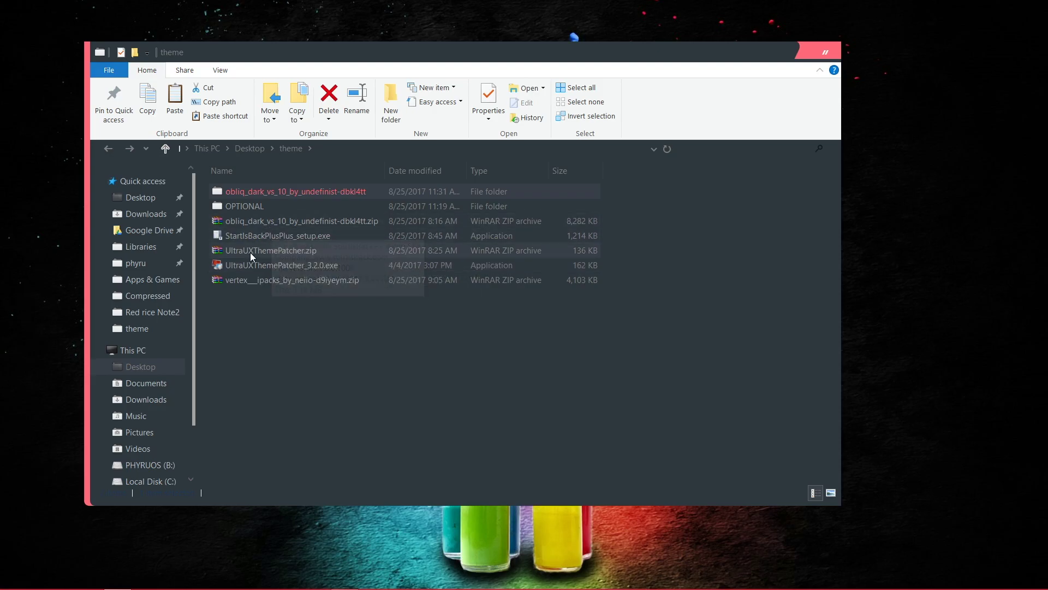
pyautogui.click(250, 281)
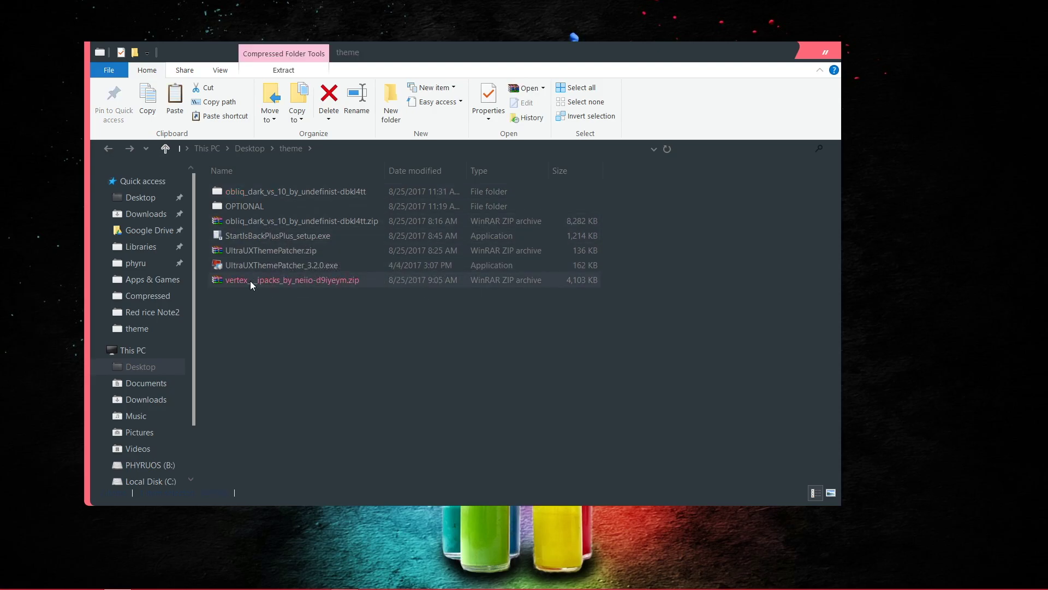
pyautogui.rightClick(250, 281)
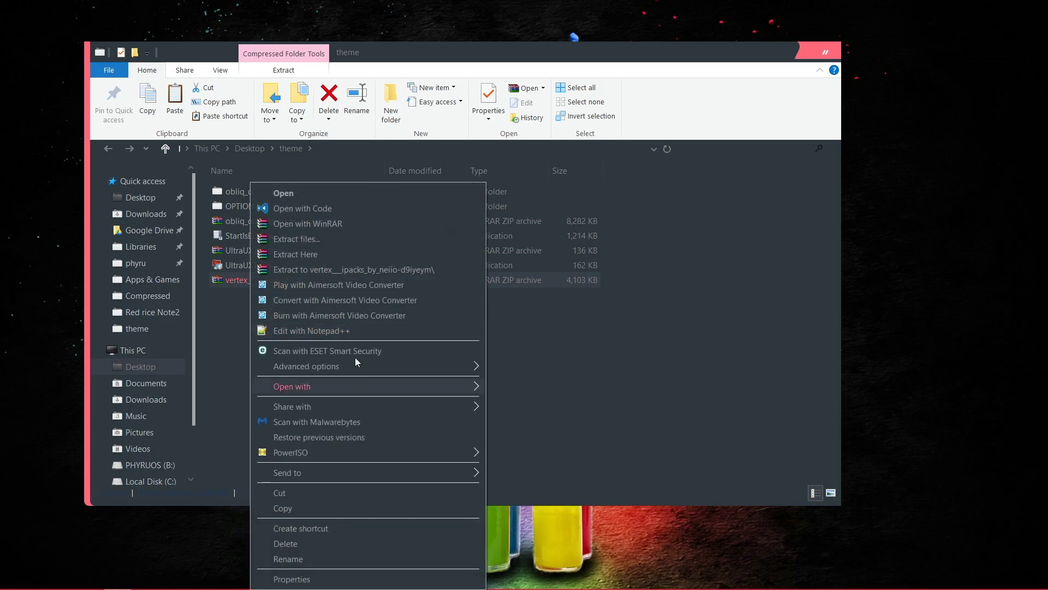
pyautogui.click(344, 268)
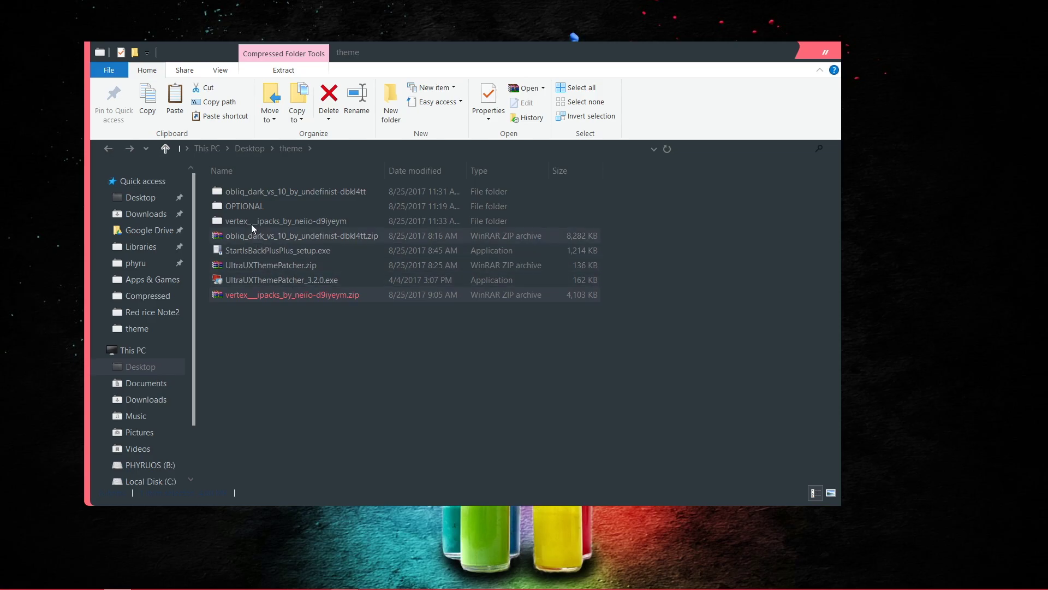
# - Open the extracted vertex folder's Vertex iPacks subfolder and select its .ee files
pyautogui.doubleClick(250, 221)
pyautogui.doubleClick(257, 189)
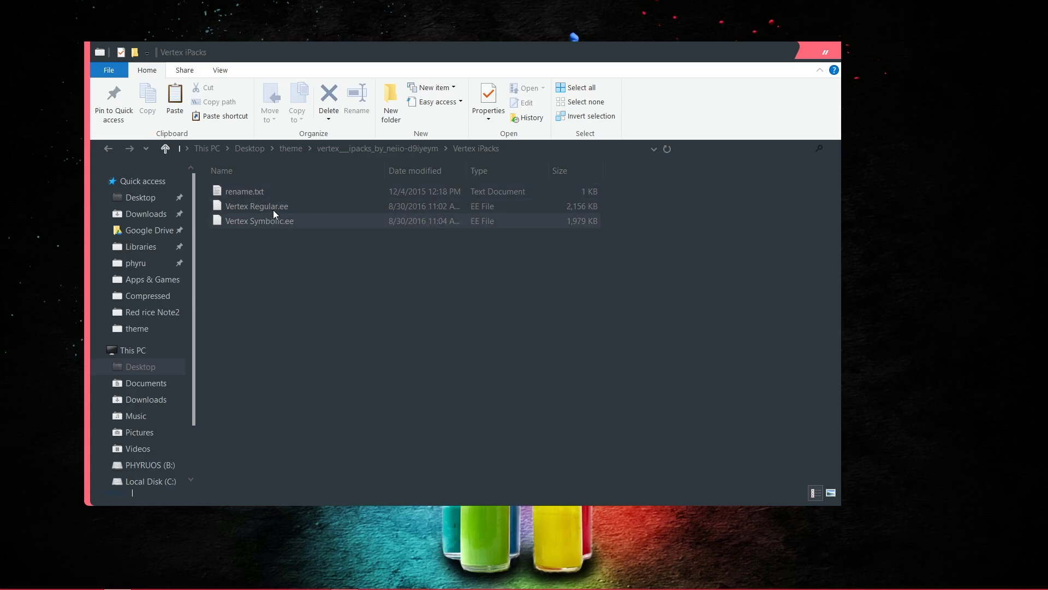
pyautogui.click(268, 206)
pyautogui.click(289, 219)
pyautogui.click(282, 210)
pyautogui.click(282, 221)
pyautogui.click(282, 208)
pyautogui.click(283, 221)
pyautogui.click(276, 206)
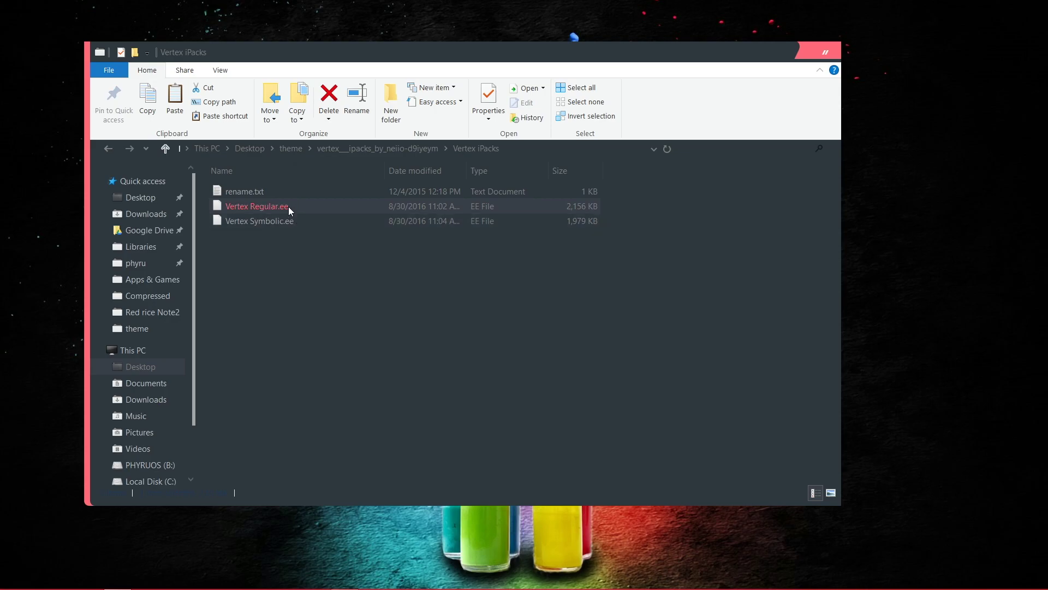
pyautogui.click(286, 220)
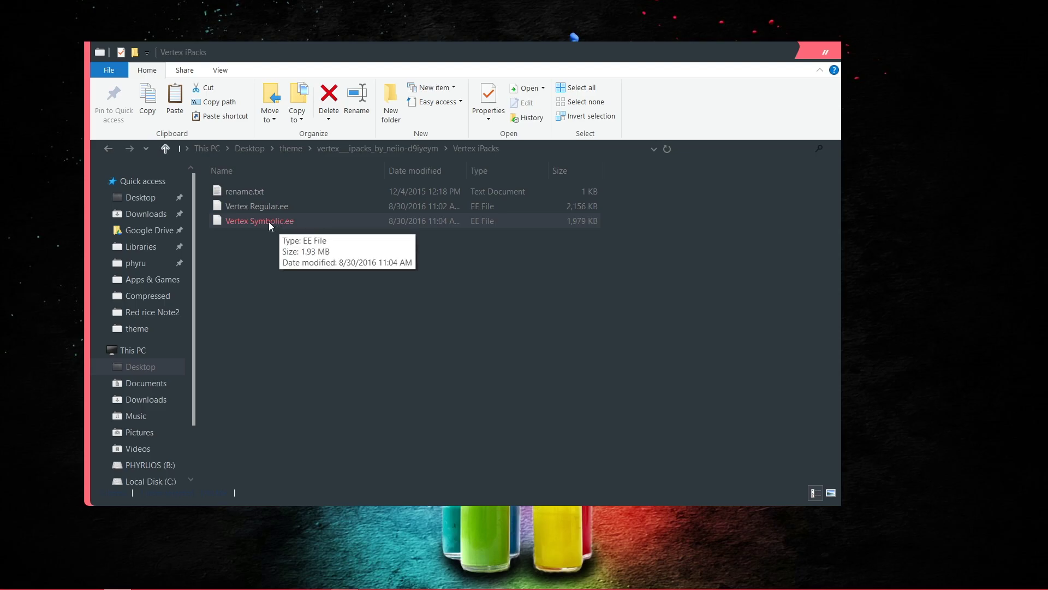
pyautogui.click(268, 208)
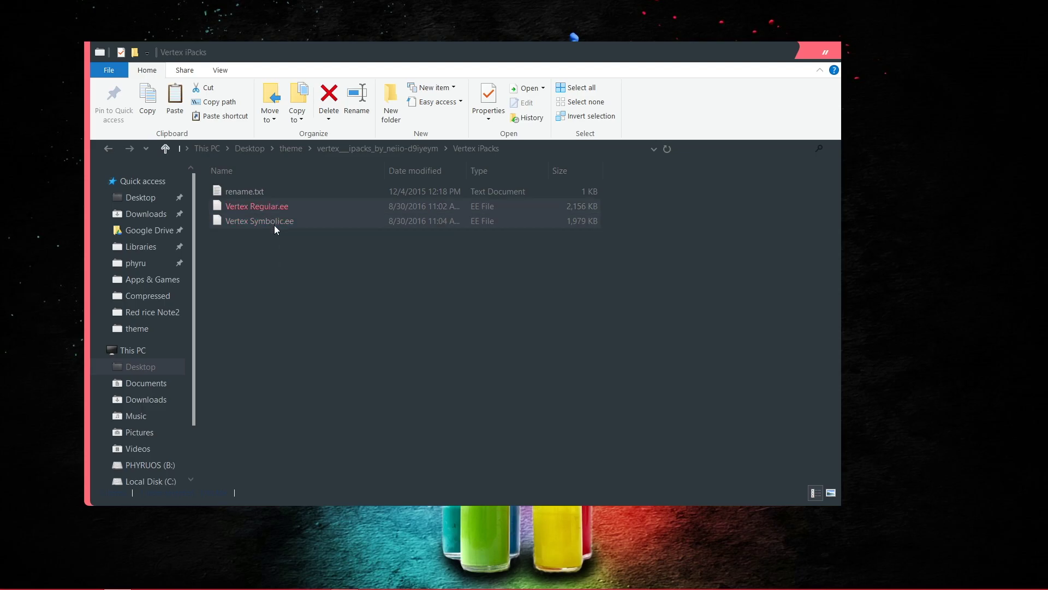
# - Try opening Vertex Symbolic.ee, cancel the open-with prompt, and show the View settings
pyautogui.doubleClick(275, 222)
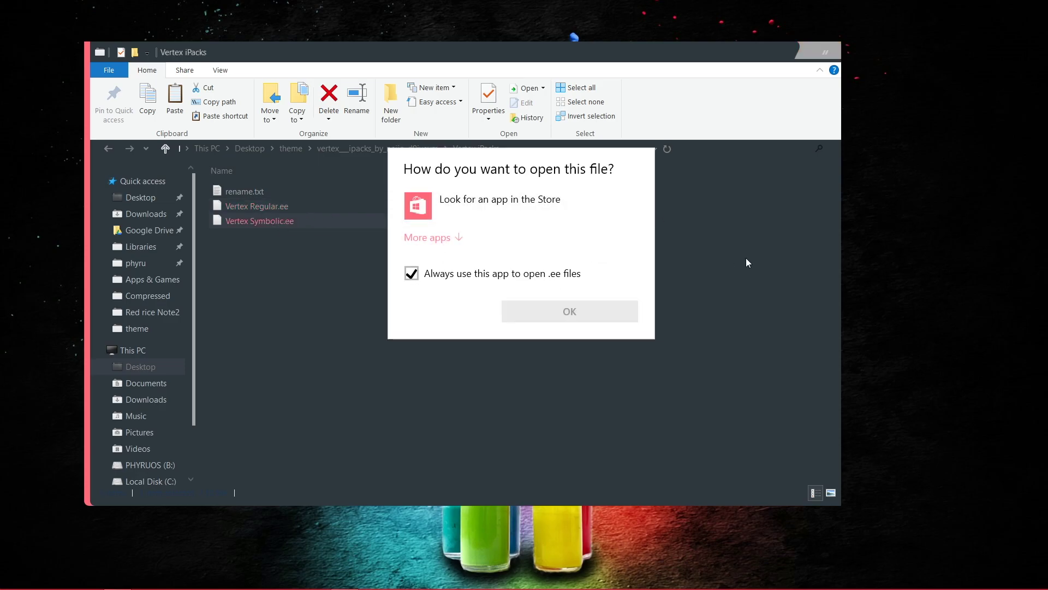
pyautogui.click(328, 250)
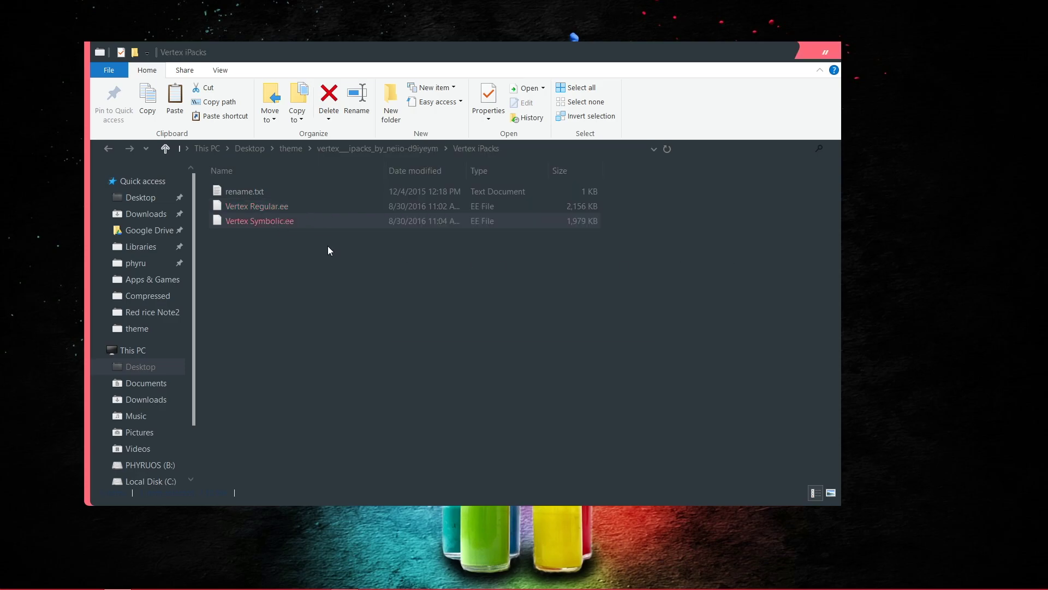
pyautogui.click(289, 208)
pyautogui.click(217, 71)
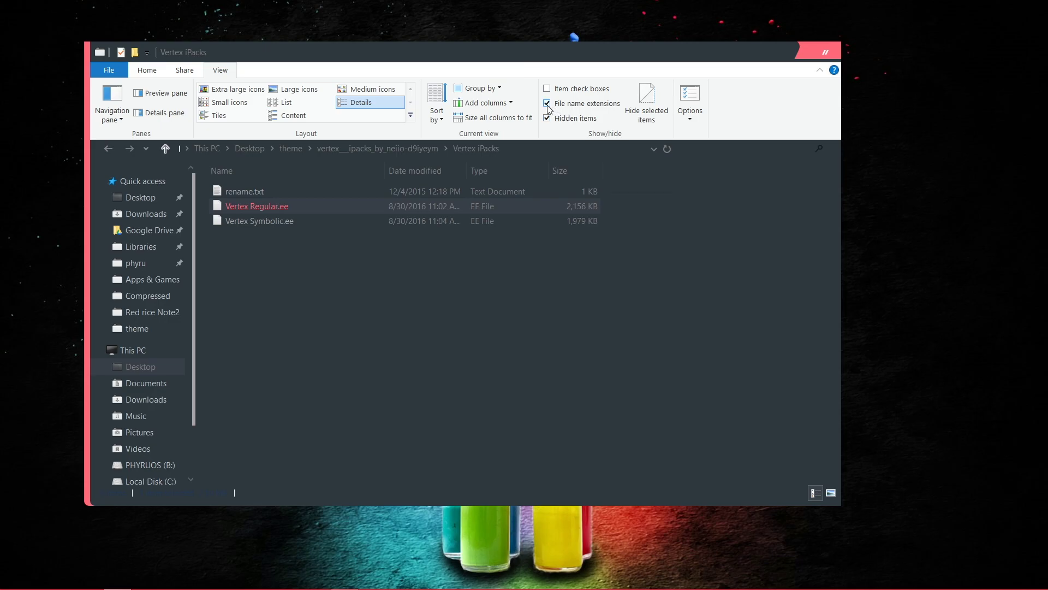
# - Turn on File name extensions so the .ee extensions are visible
pyautogui.click(316, 225)
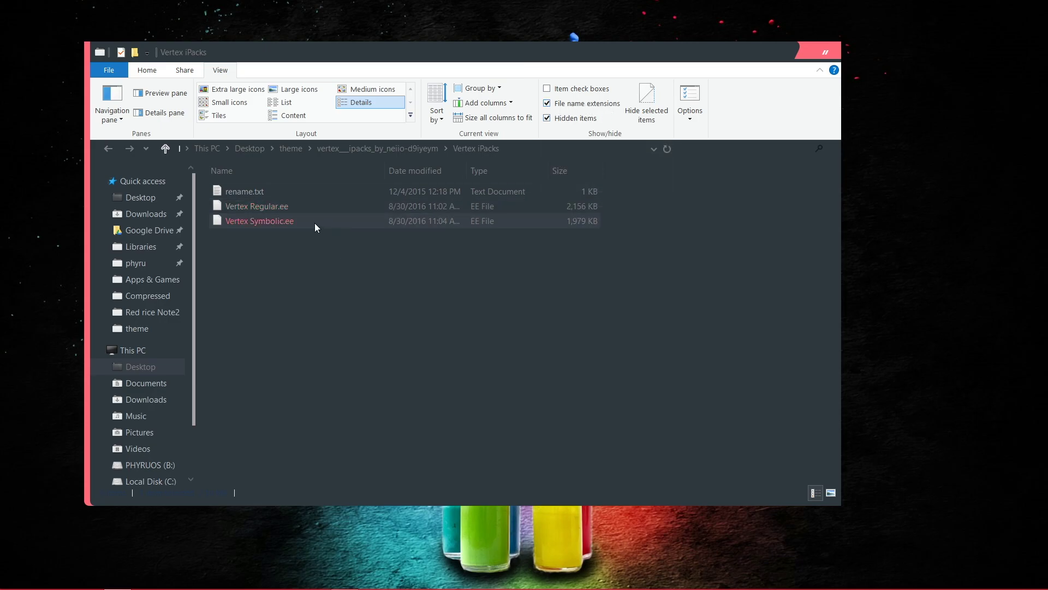
pyautogui.click(549, 104)
pyautogui.click(549, 104)
pyautogui.click(551, 104)
pyautogui.click(550, 105)
pyautogui.click(551, 104)
pyautogui.click(550, 105)
pyautogui.click(381, 307)
pyautogui.click(288, 219)
pyautogui.click(294, 210)
pyautogui.click(302, 221)
# - Rename Vertex Symbolic.ee to Vertex Symbolic.exe and confirm the extension change
pyautogui.rightClick(304, 225)
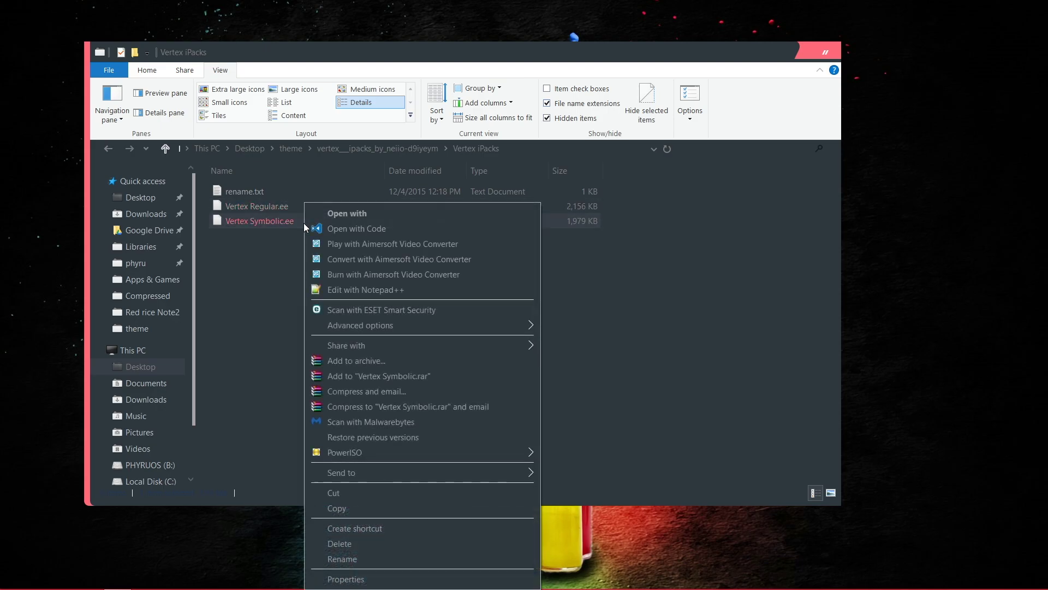
pyautogui.click(361, 559)
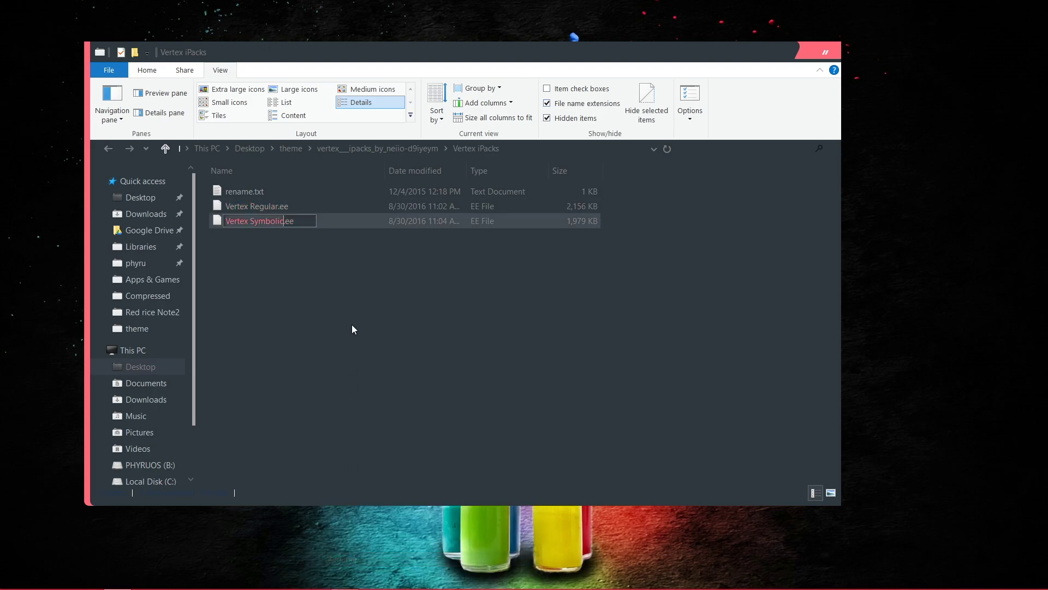
pyautogui.click(311, 222)
pyautogui.press('BackSpace')
pyautogui.write('xe')
pyautogui.press('Return')
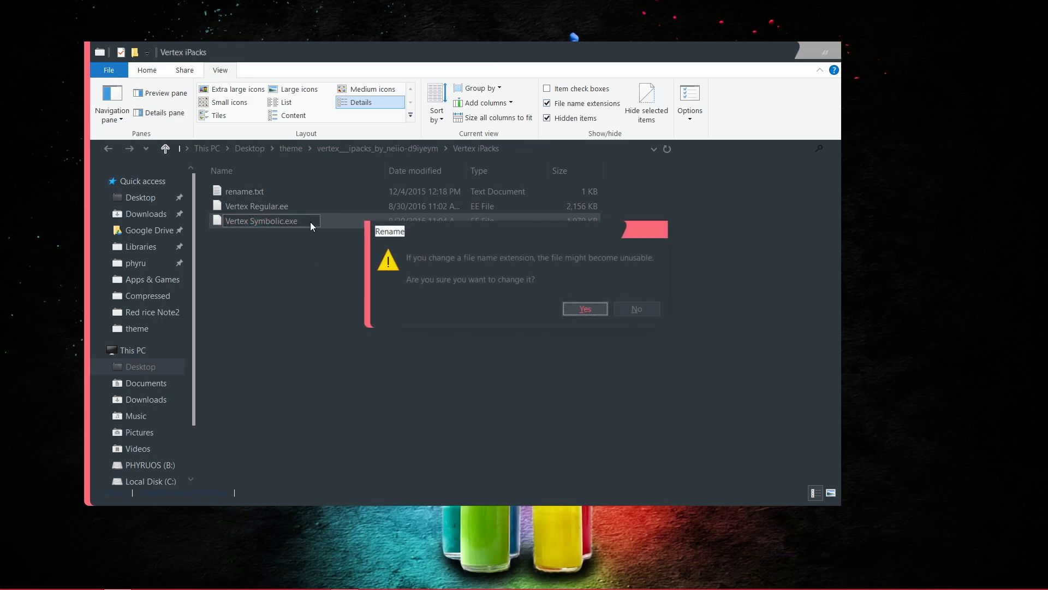
pyautogui.press('Return')
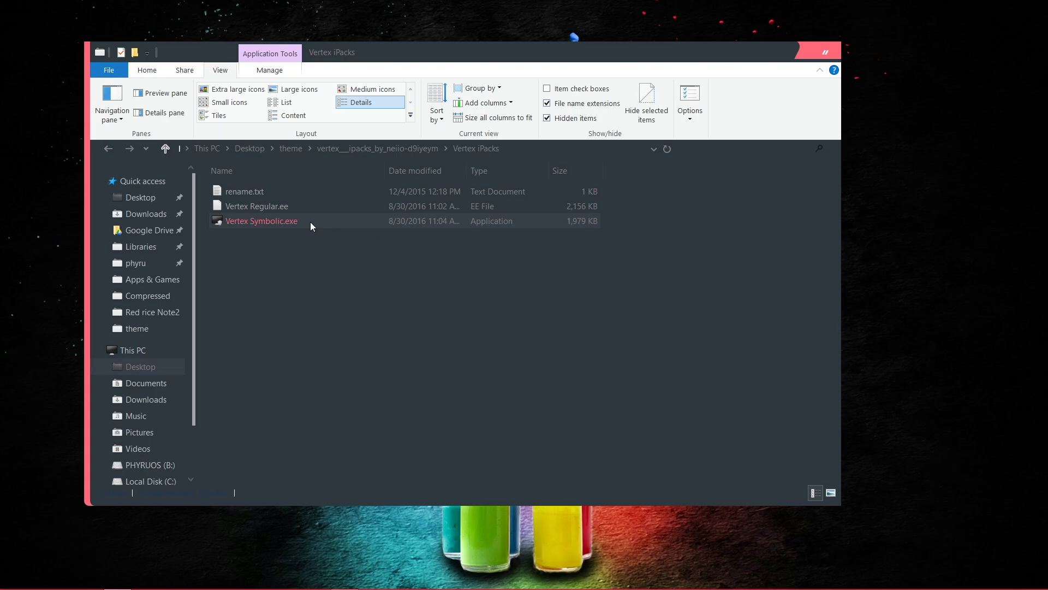
pyautogui.doubleClick(299, 222)
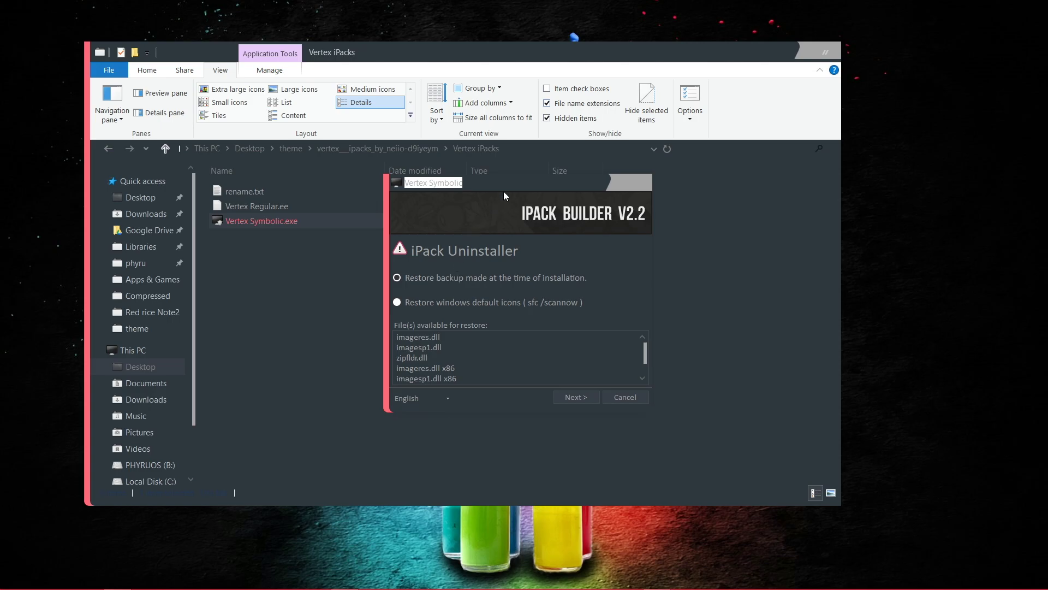
pyautogui.moveTo(523, 189); pyautogui.dragTo(504, 159)
pyautogui.click(627, 399)
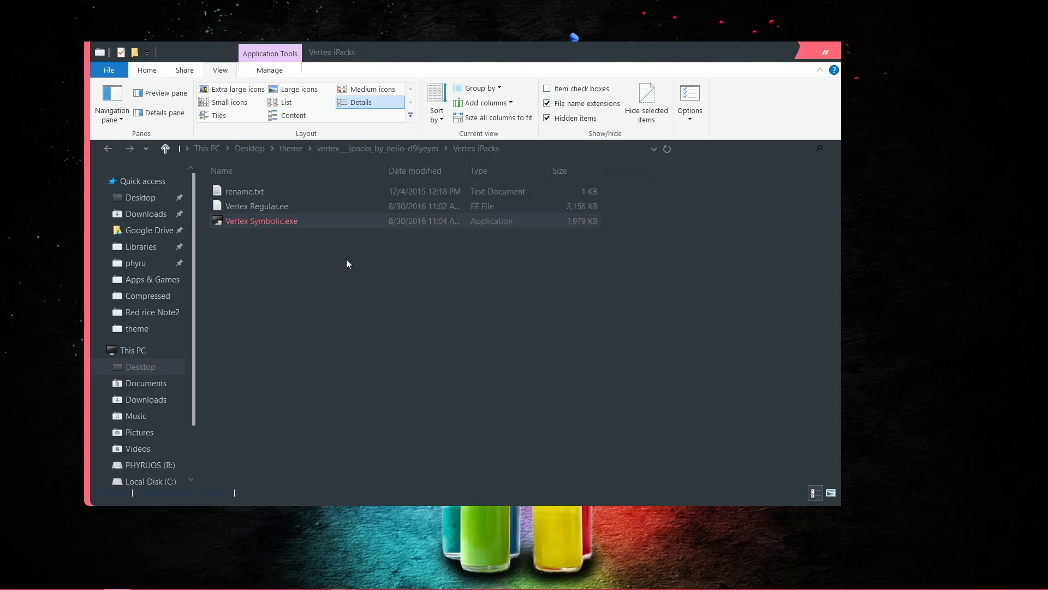
# - Close Explorer and search Start for 'them' to reach Themes and related settings
pyautogui.click(108, 149)
pyautogui.click(821, 53)
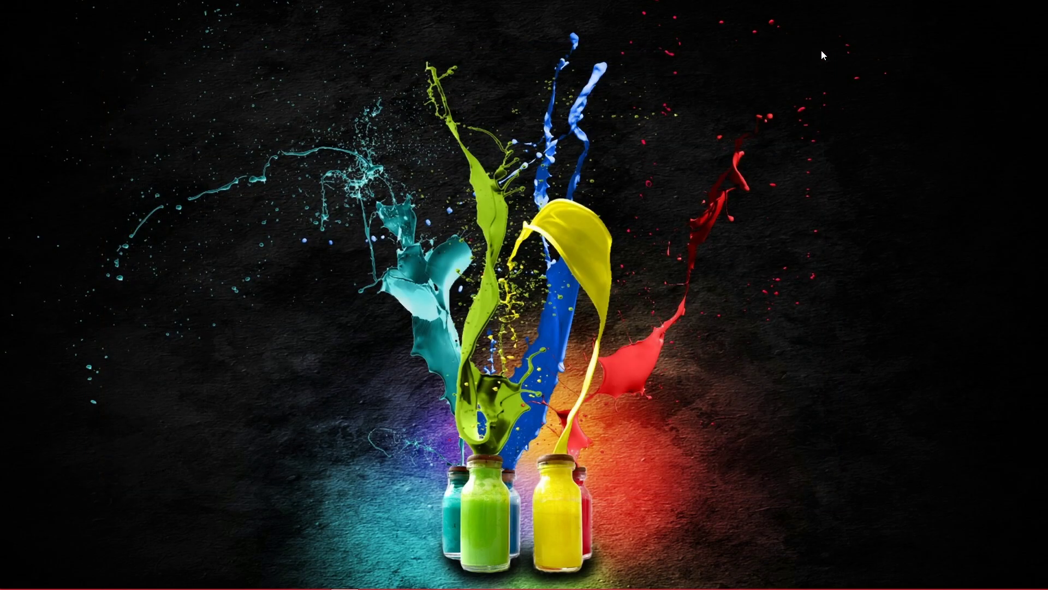
pyautogui.moveTo(232, 587)
pyautogui.press('super+s')
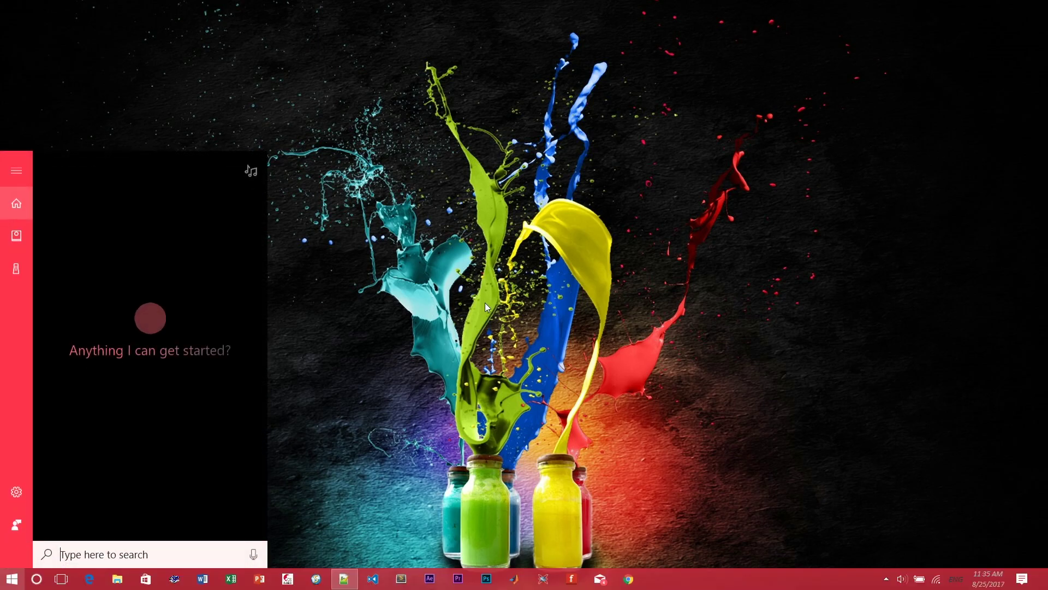
pyautogui.write('t')
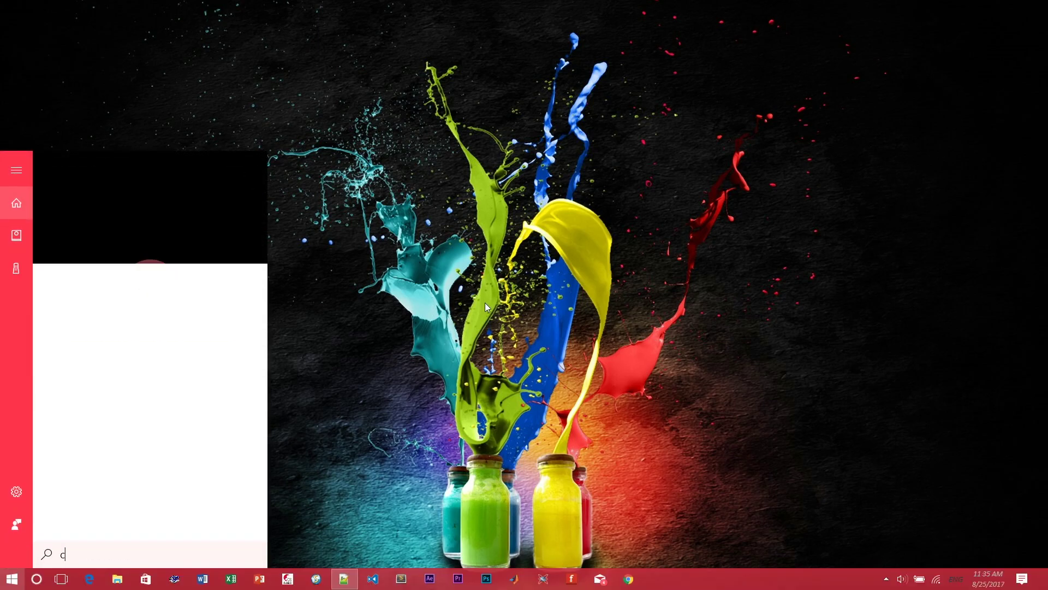
pyautogui.write('hem')
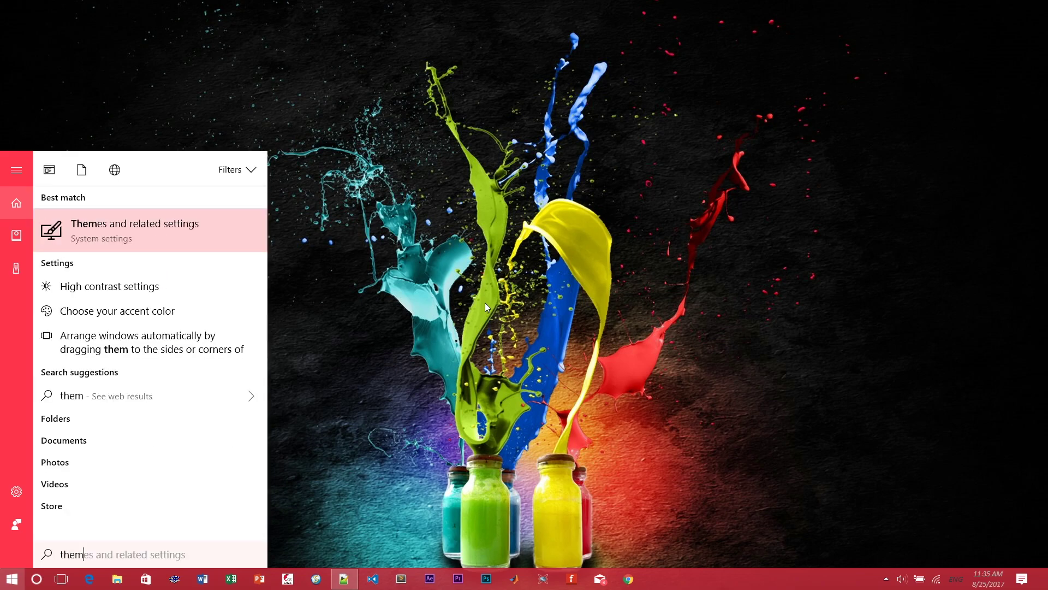
pyautogui.click(161, 236)
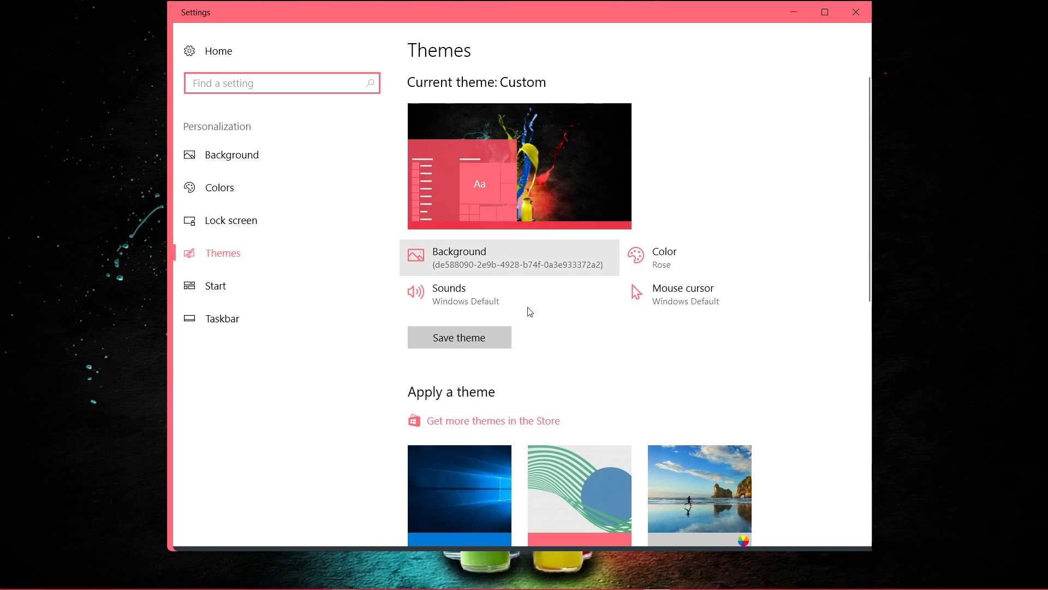
# - Apply the OBLIQ DARK theme under Apply a theme and close Settings
pyautogui.scroll(-5, 529, 338)
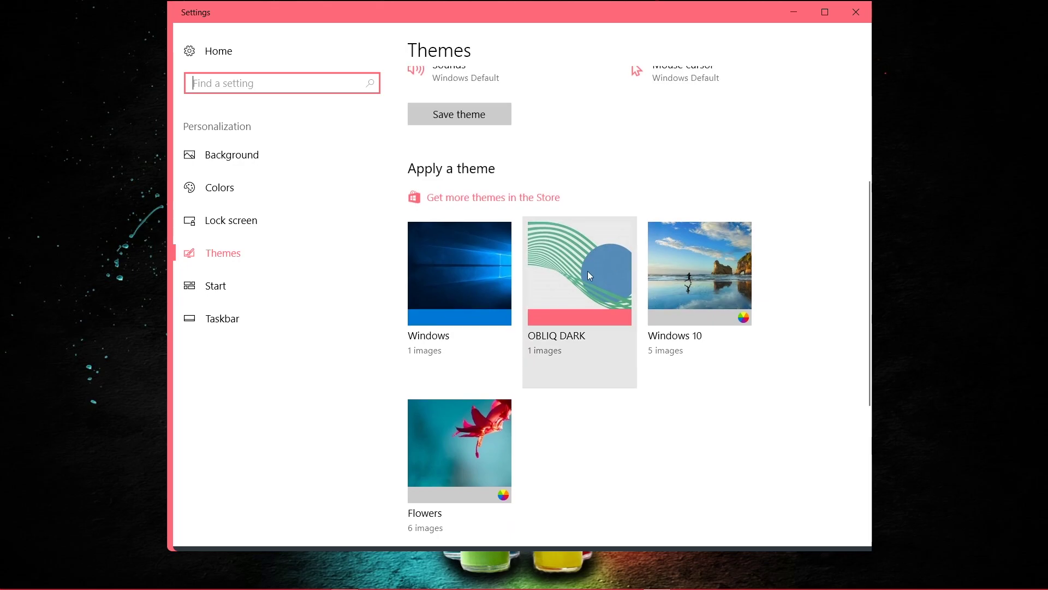
pyautogui.scroll(-2, 590, 276)
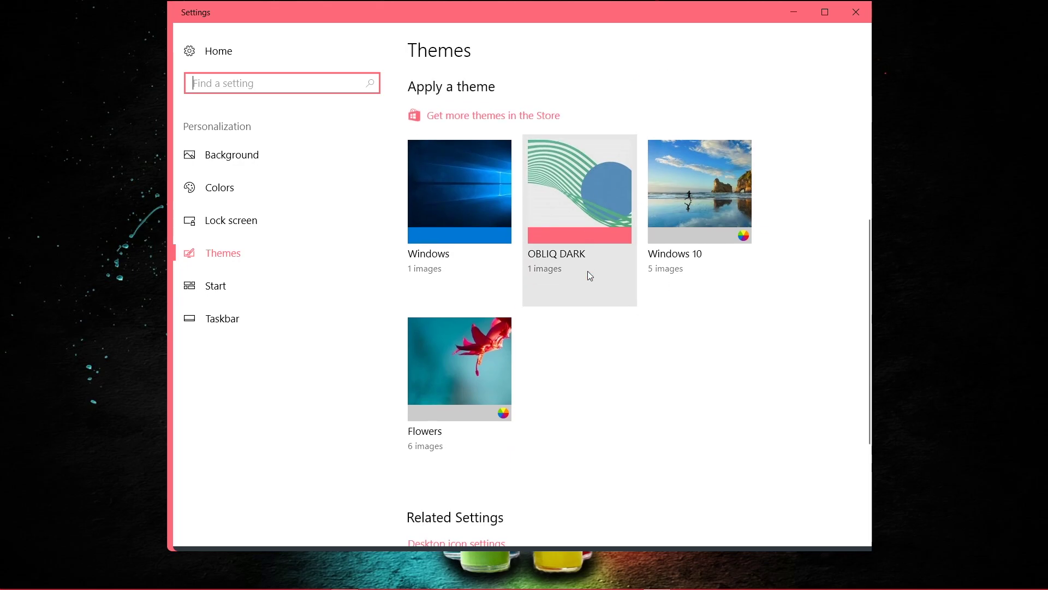
pyautogui.click(587, 220)
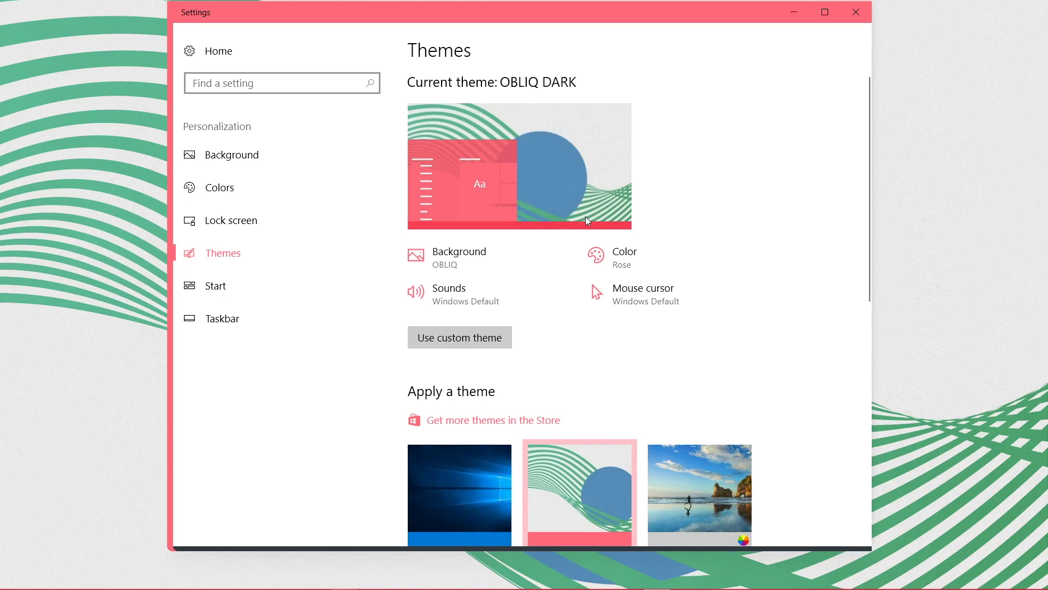
pyautogui.click(855, 12)
pyautogui.moveTo(201, 565)
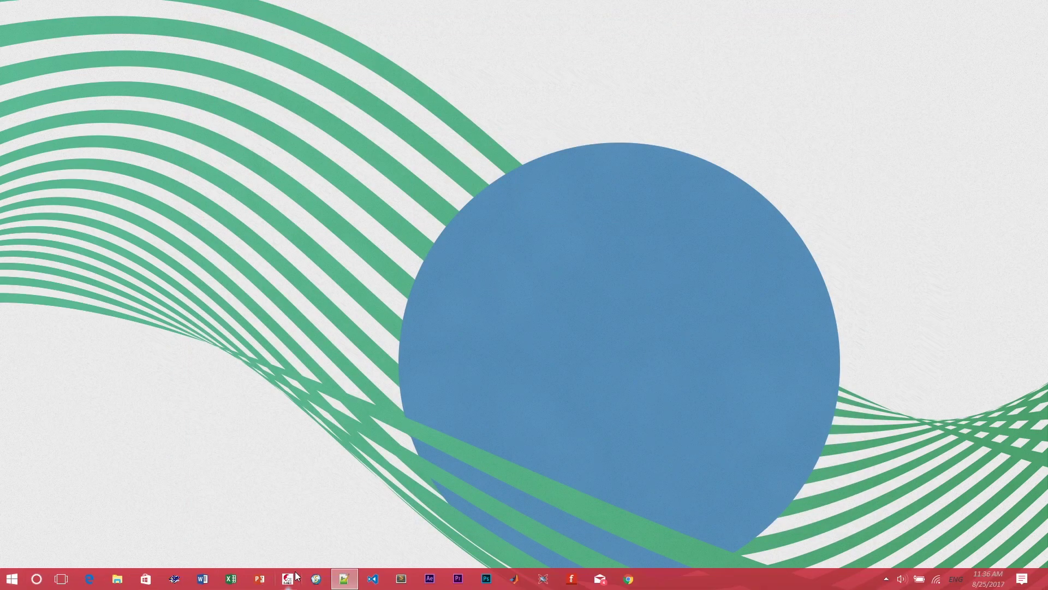
pyautogui.press('super+e')
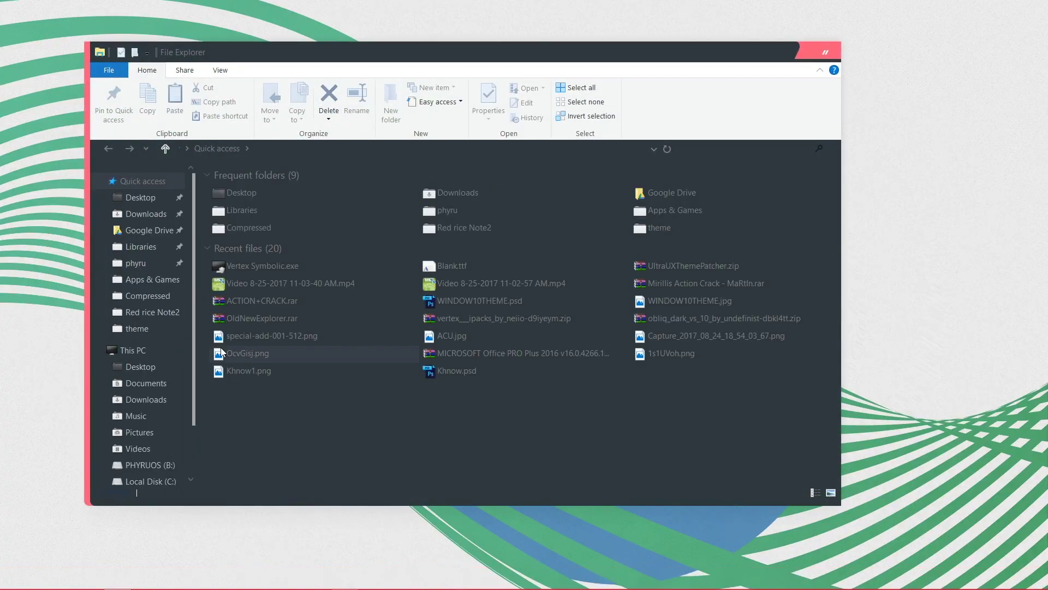
pyautogui.scroll(-2, 155, 364)
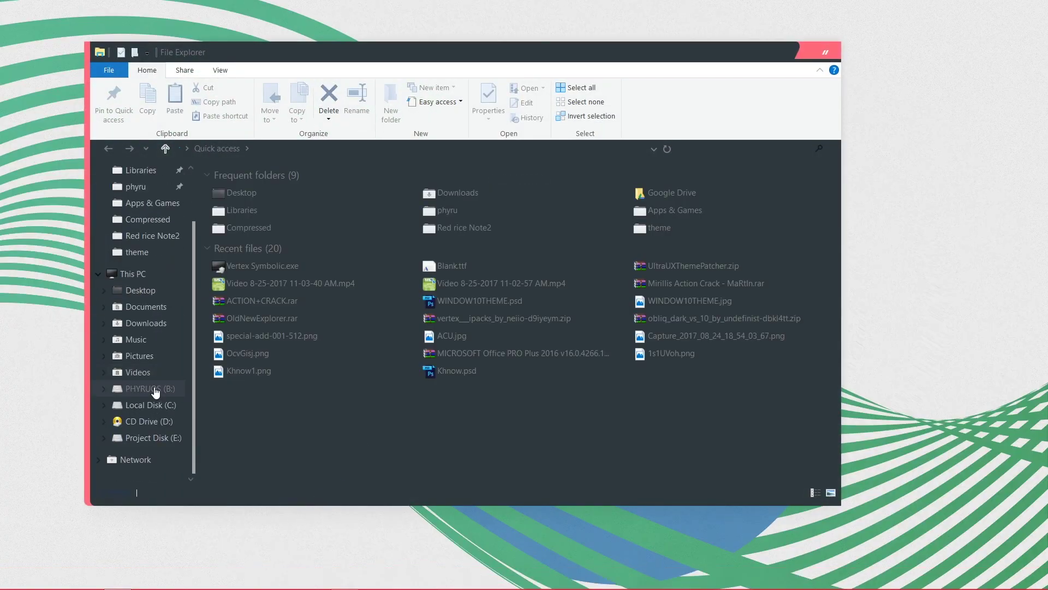
pyautogui.click(142, 276)
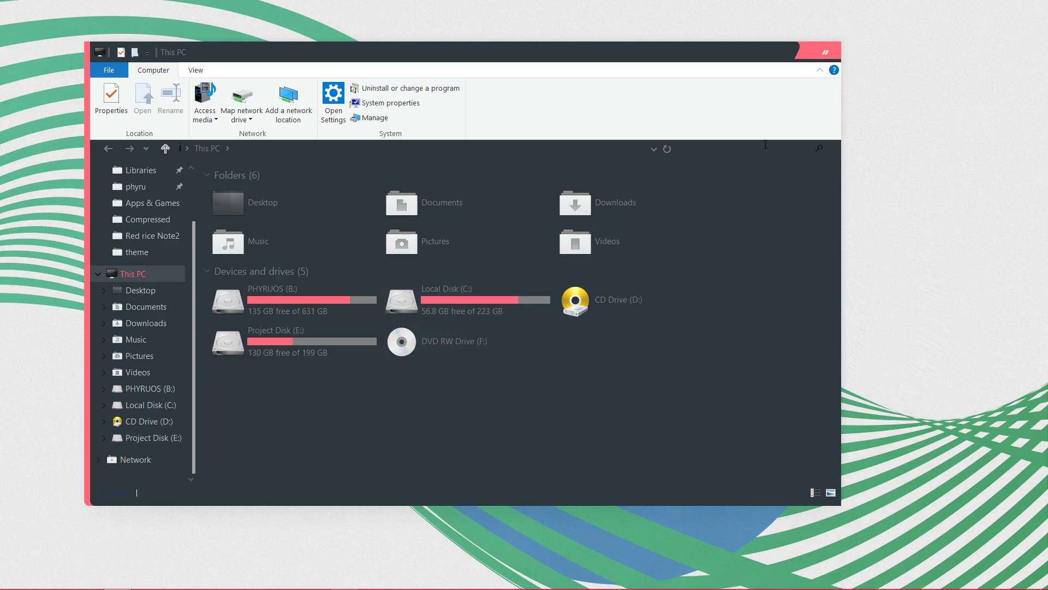
pyautogui.click(832, 52)
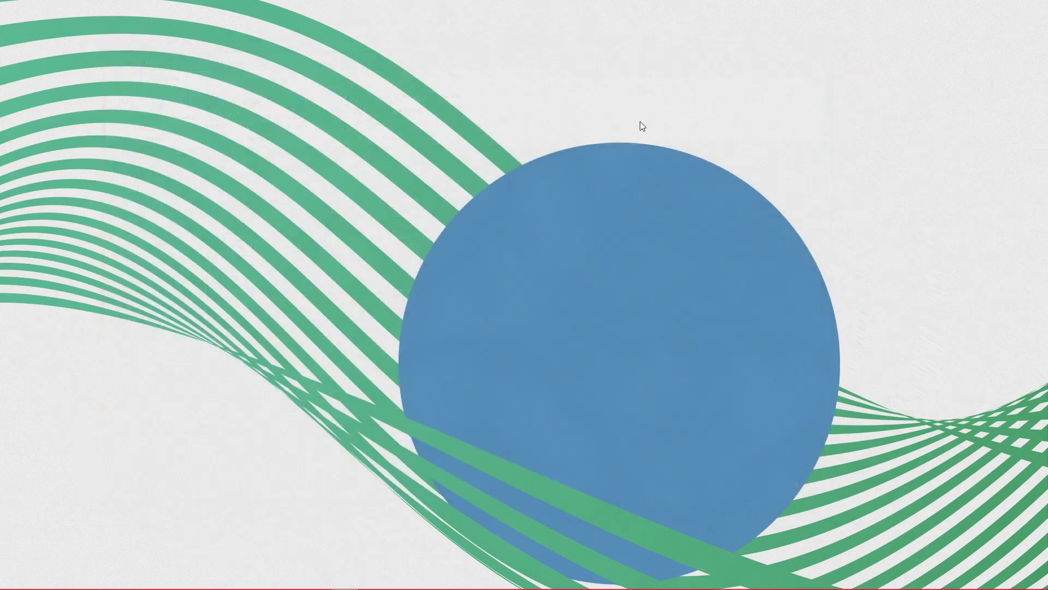
# - Open File Explorer from the taskbar
pyautogui.moveTo(428, 587)
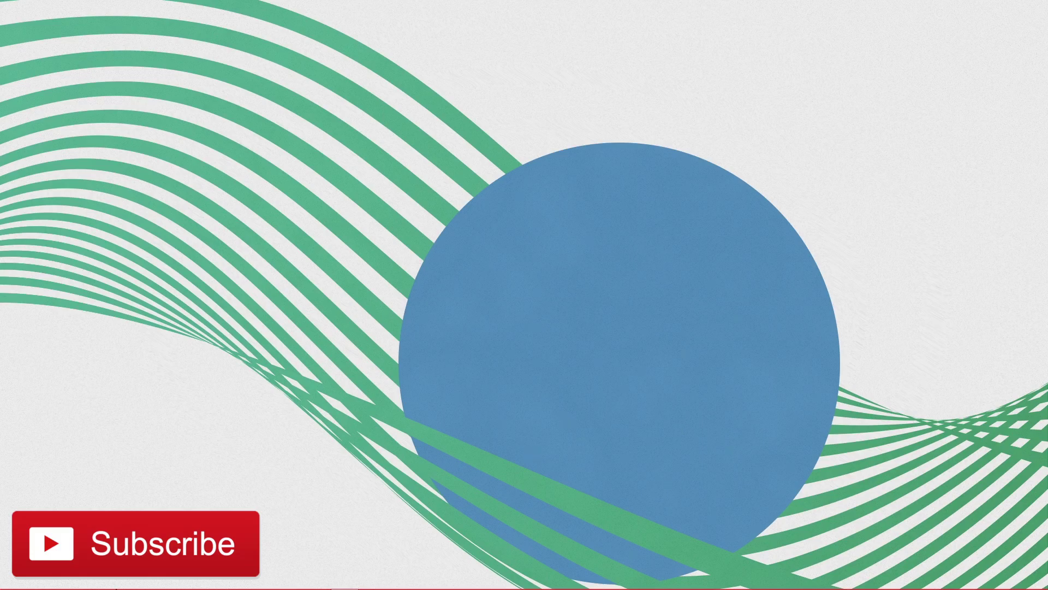
pyautogui.click(122, 582)
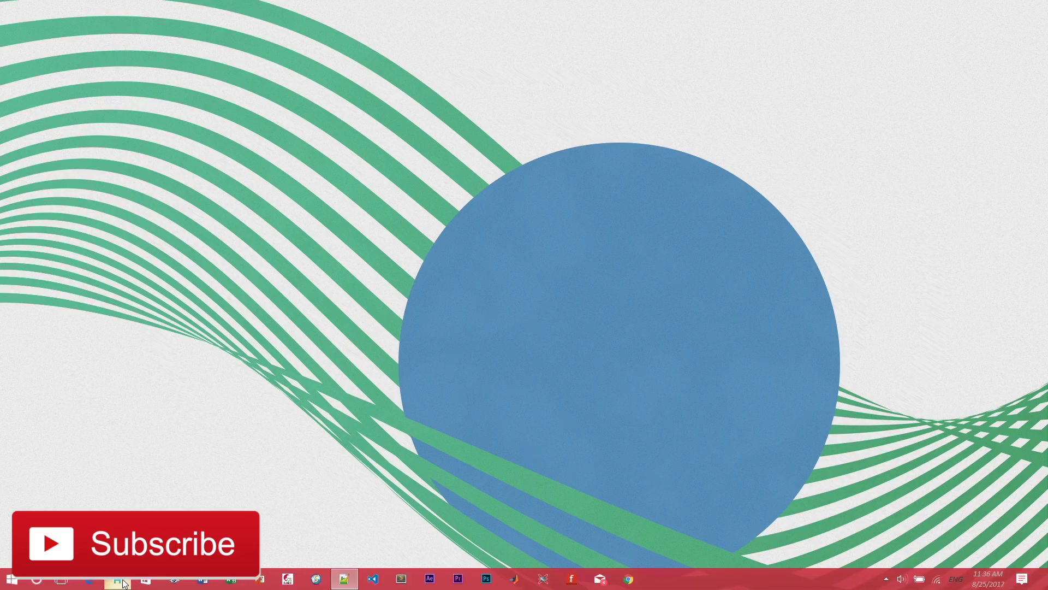